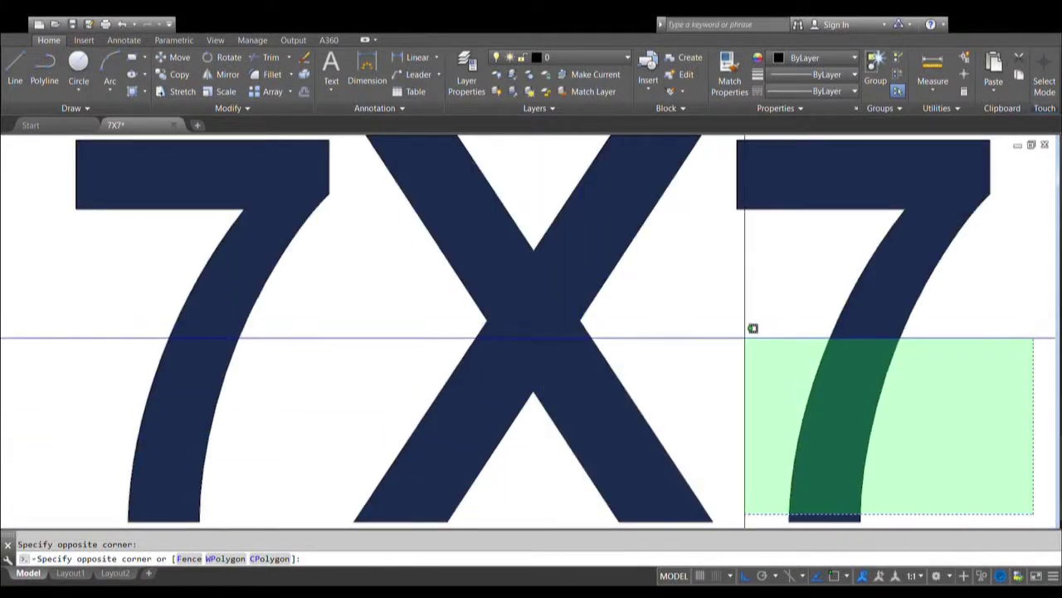
Step: Draw a circle below the 7X7 title
key(Escape)
scroll(704, 323, down, 4)
scroll(780, 321, down, 2)
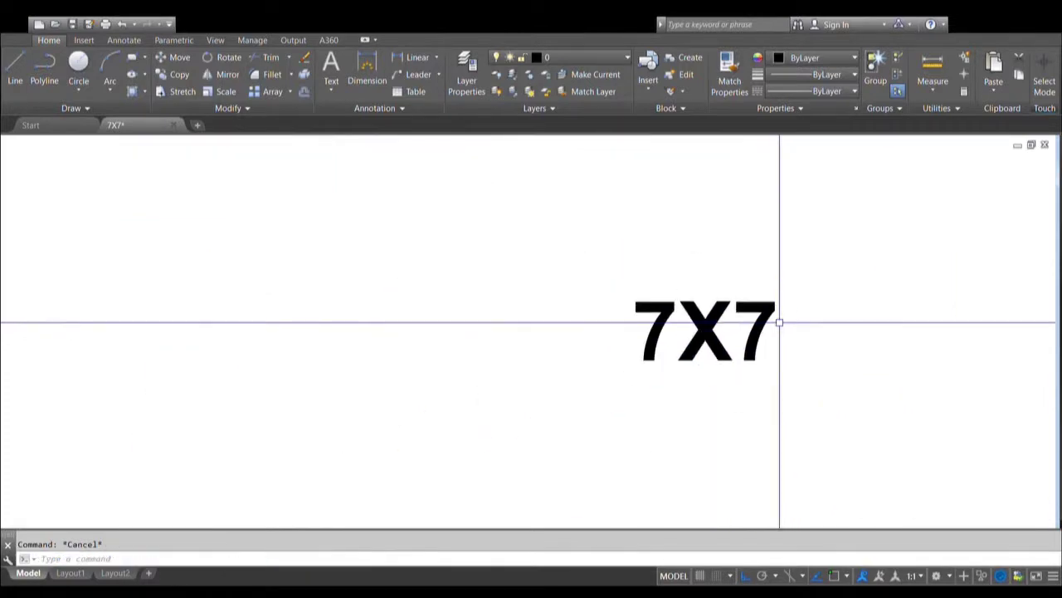
scroll(639, 256, down, 2)
scroll(692, 363, up, 2)
scroll(675, 315, up, 2)
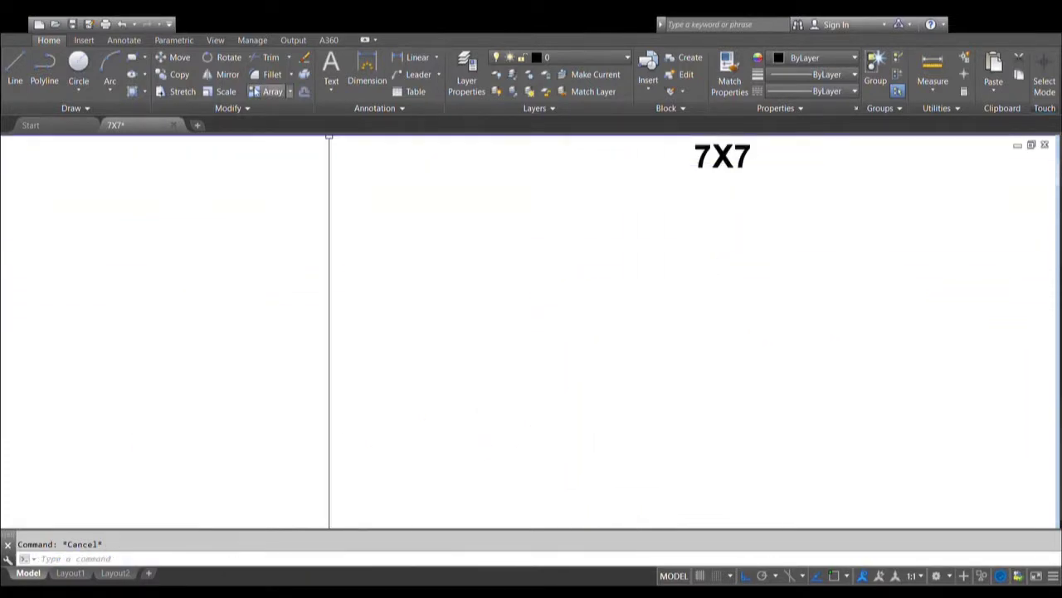
click(78, 66)
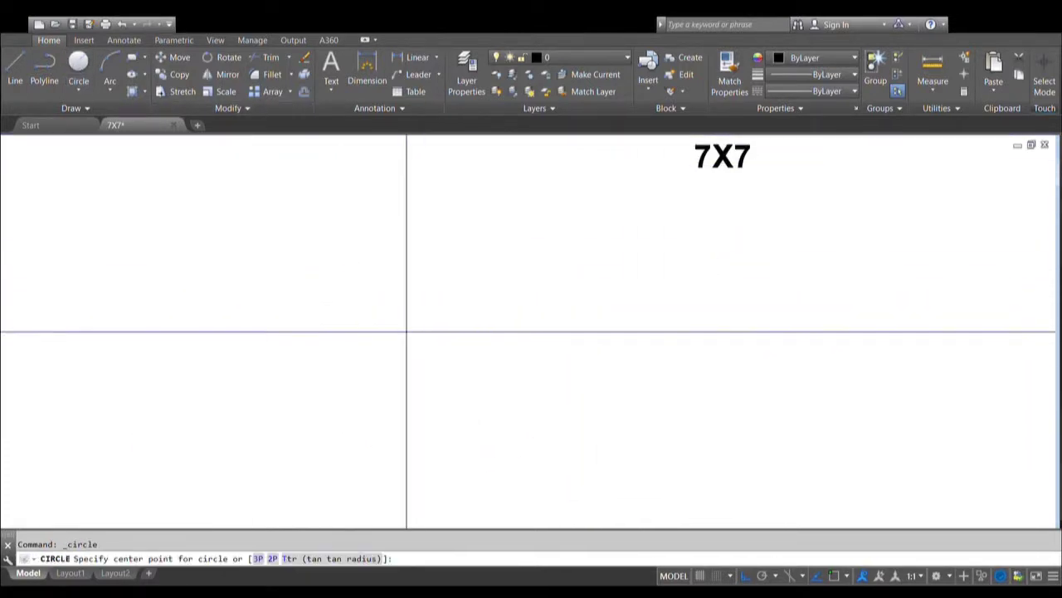
click(453, 350)
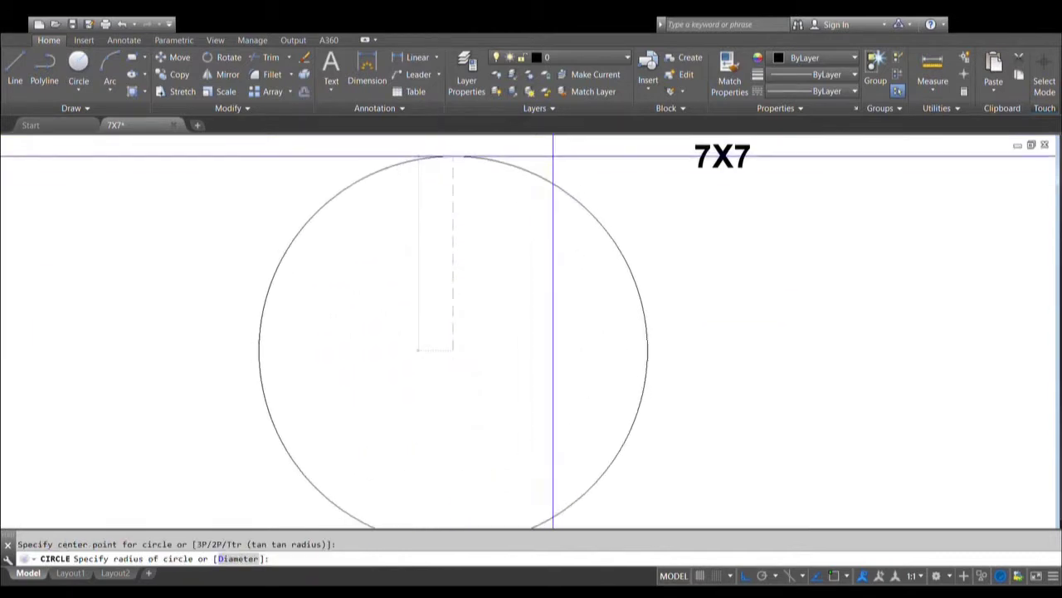
scroll(380, 197, down, 2)
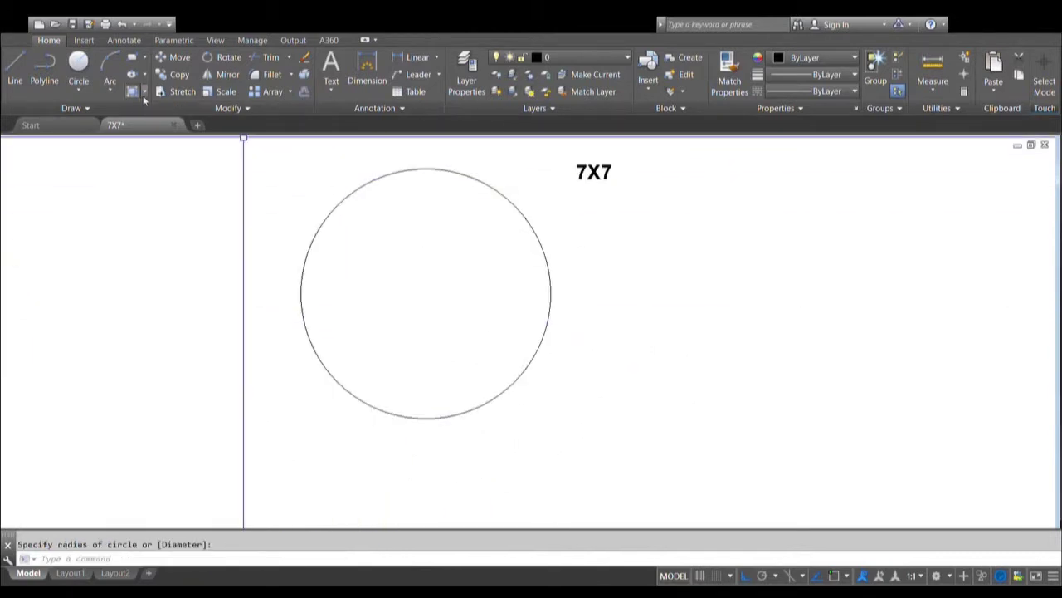
Step: Inscribe a 7-sided polygon in the circle, centred on its centre with the top vertex at the quadrant
click(146, 61)
click(162, 83)
text(7)
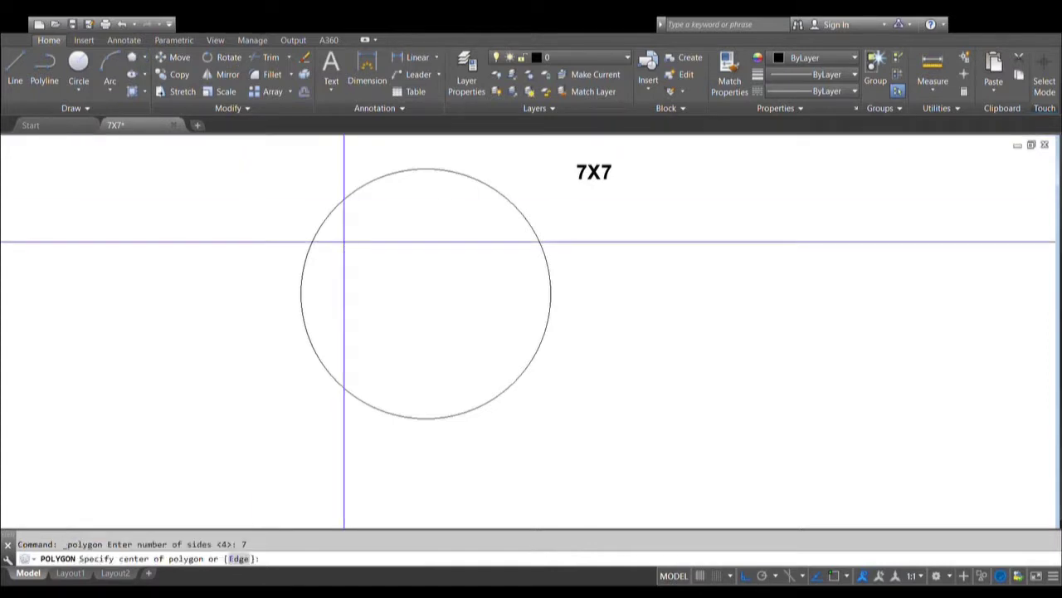
text(cen)
key(Return)
click(302, 294)
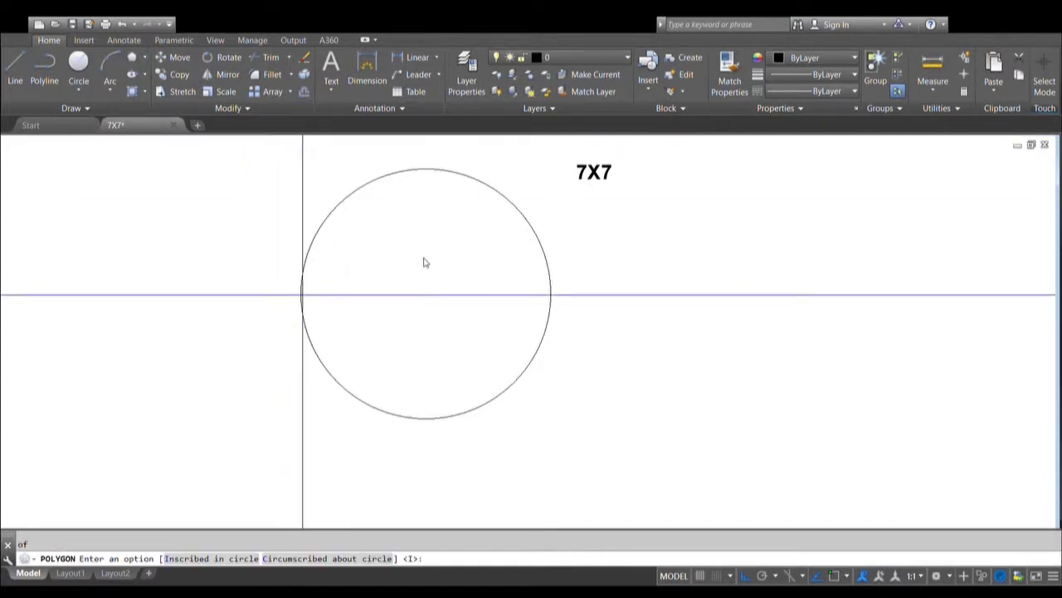
text(I)
key(Return)
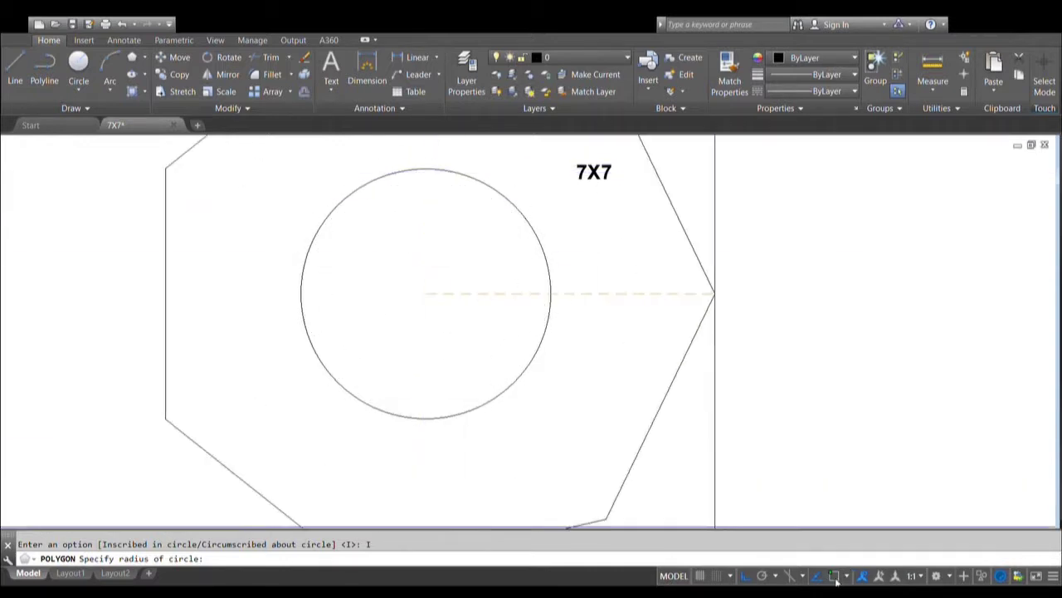
click(427, 168)
text(e)
key(Return)
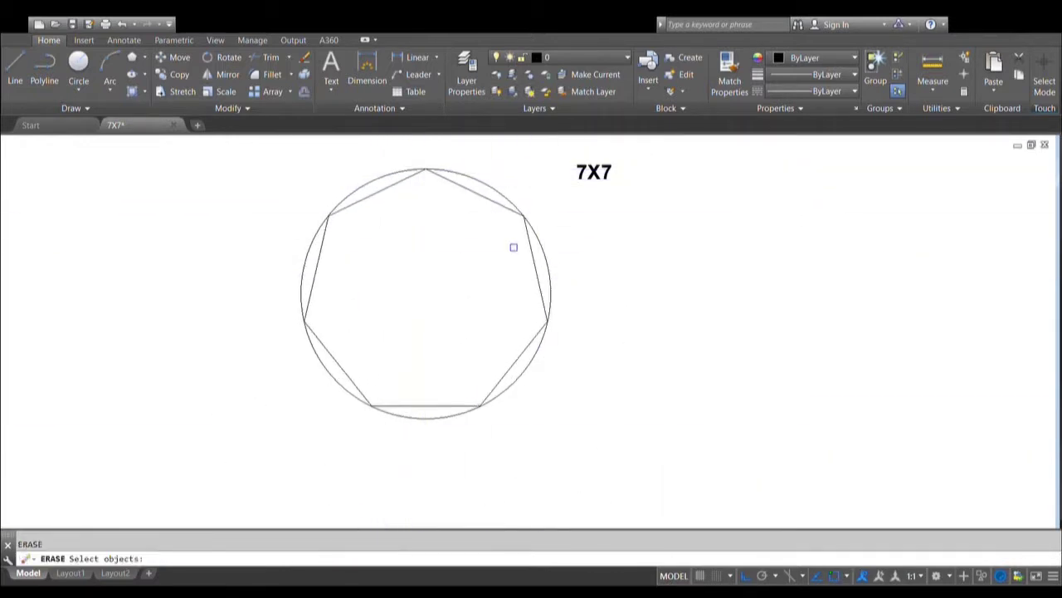
key(Escape)
text(l)
key(Return)
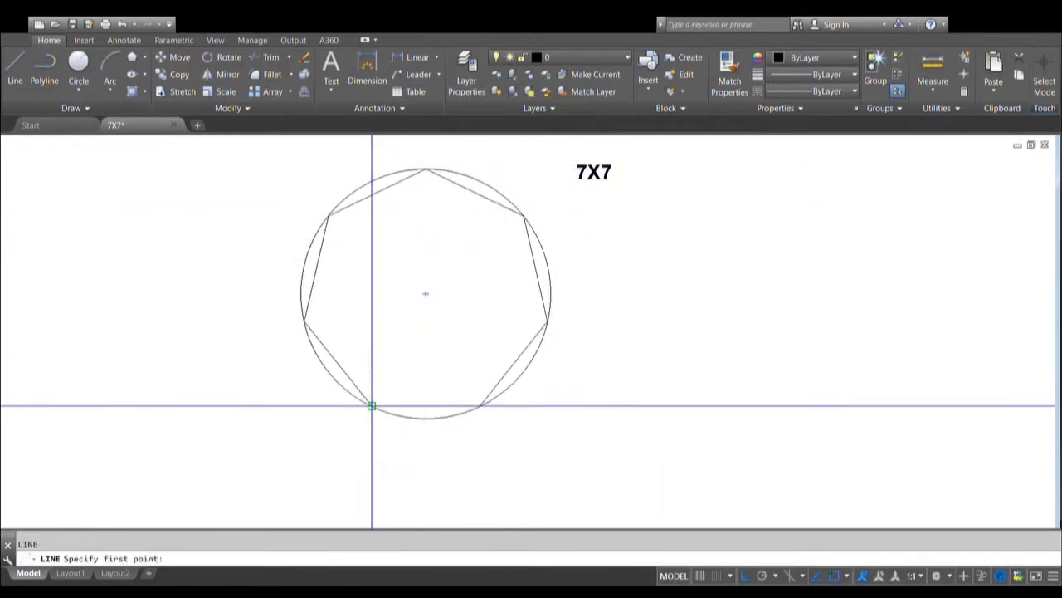
Step: Draw seven lines linking alternate heptagon vertices into a star, then delete the heptagon outline
click(372, 406)
click(427, 169)
click(477, 406)
click(330, 216)
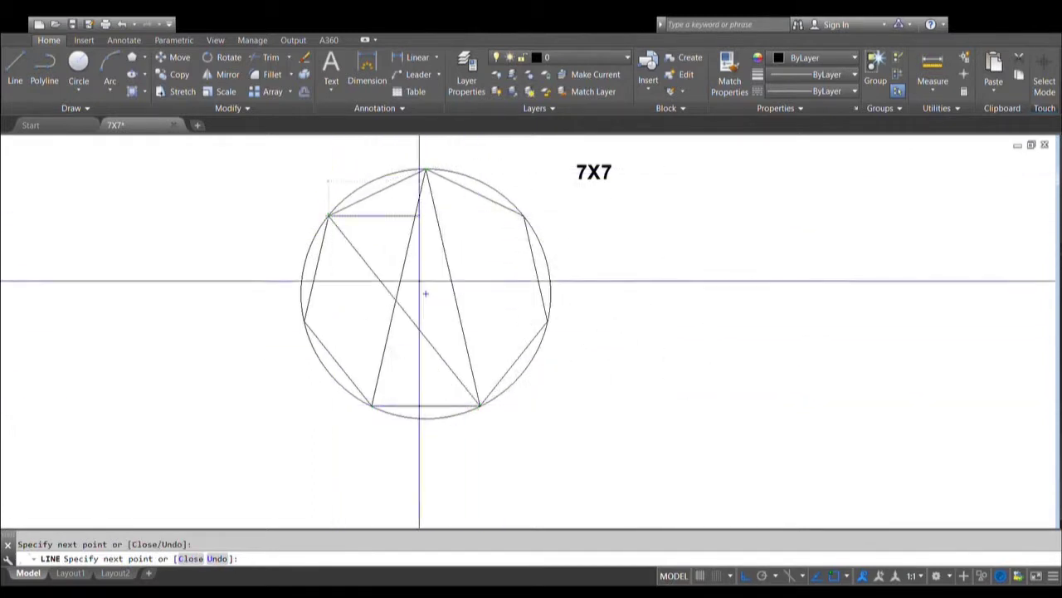
click(548, 321)
click(303, 321)
click(523, 216)
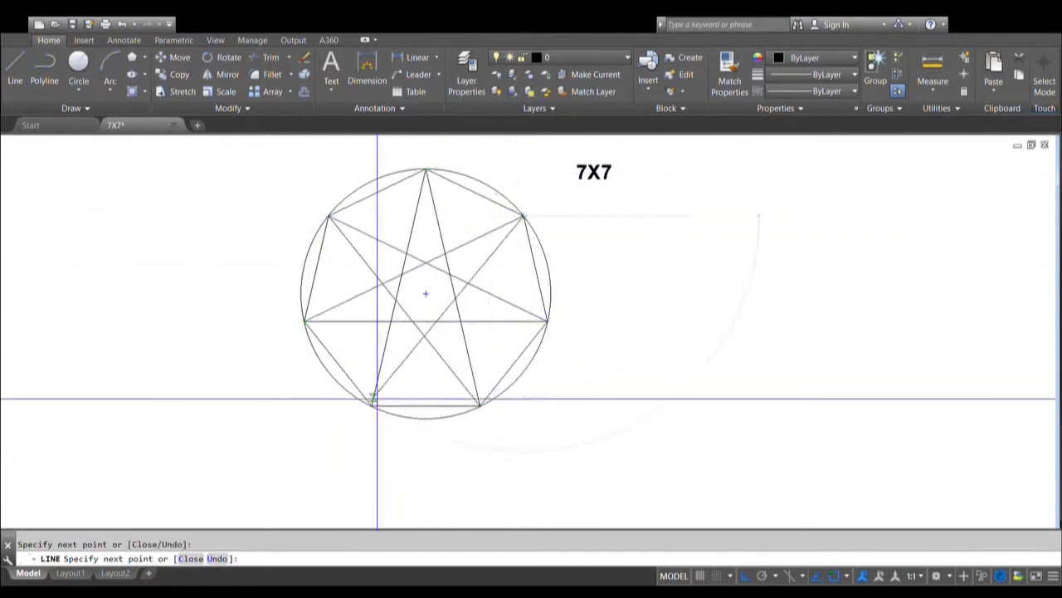
click(372, 406)
key(Escape)
click(468, 405)
key(Delete)
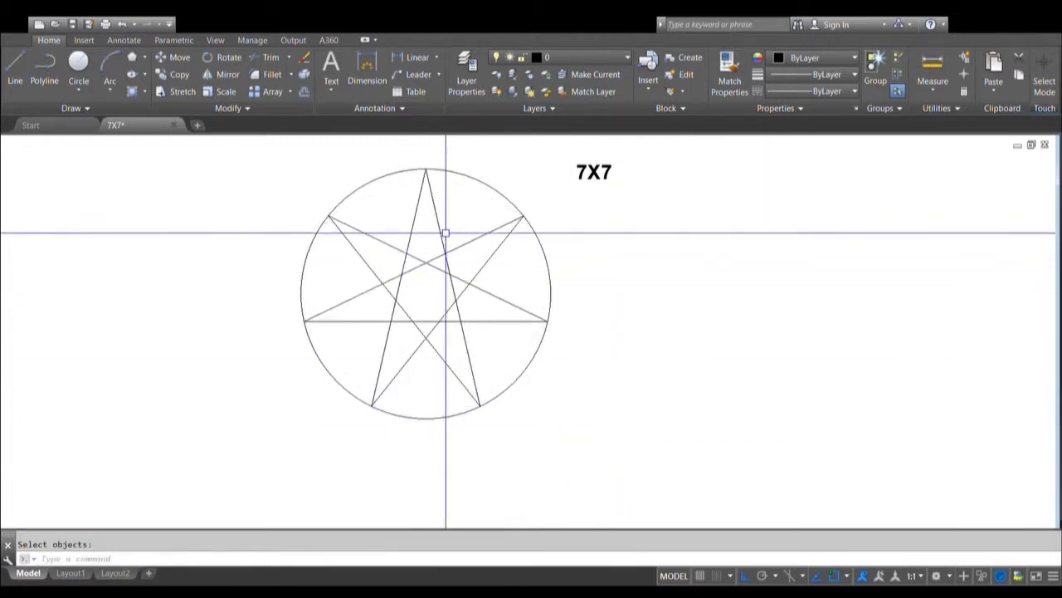
Step: Polar-array the 7 star lines around the circle's centre
text(array)
key(Return)
click(470, 221)
click(381, 346)
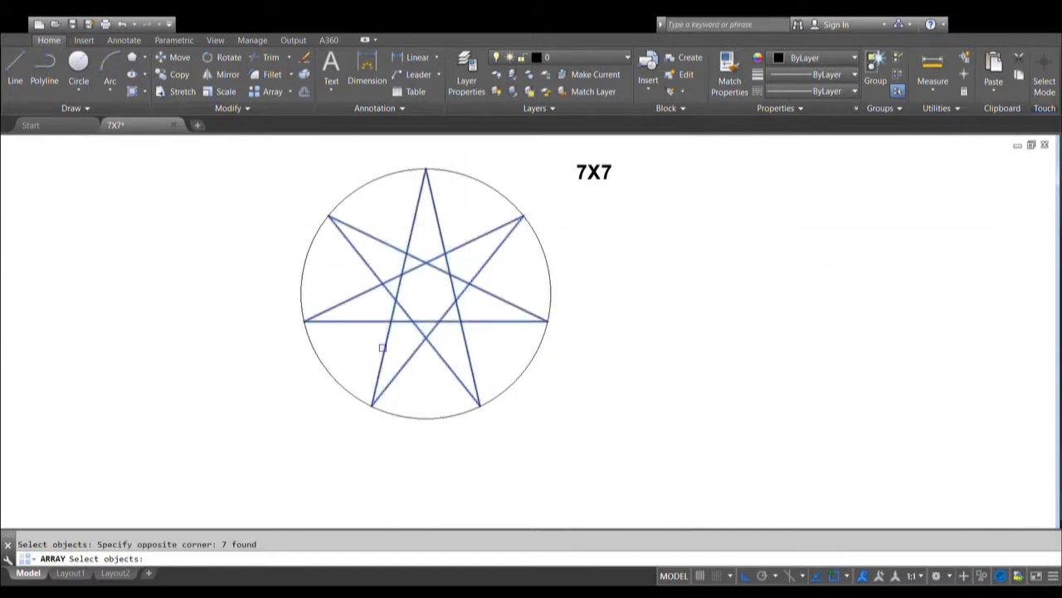
key(Return)
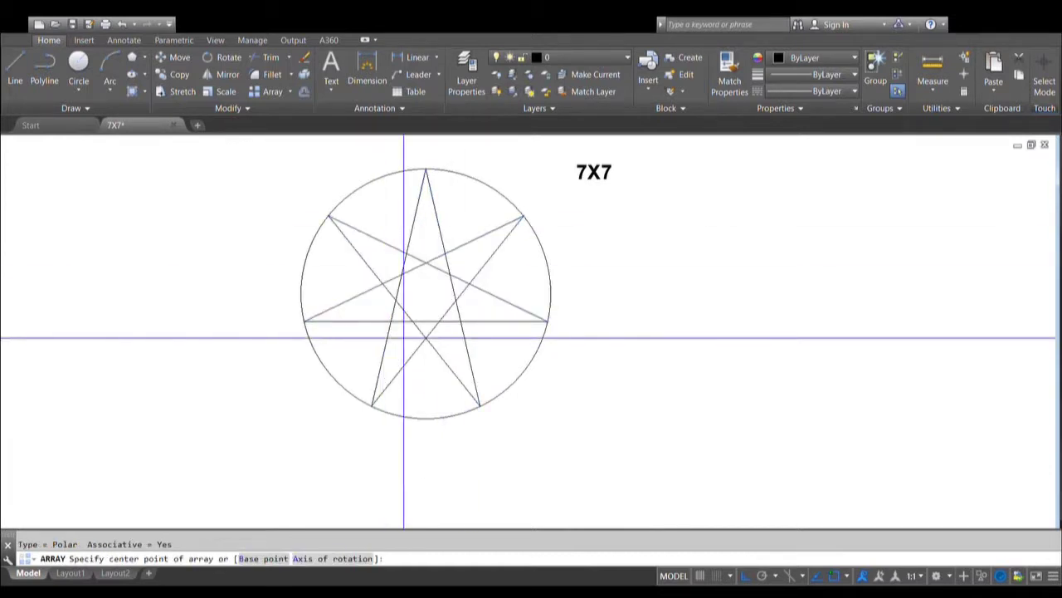
text(cen)
key(Return)
click(519, 362)
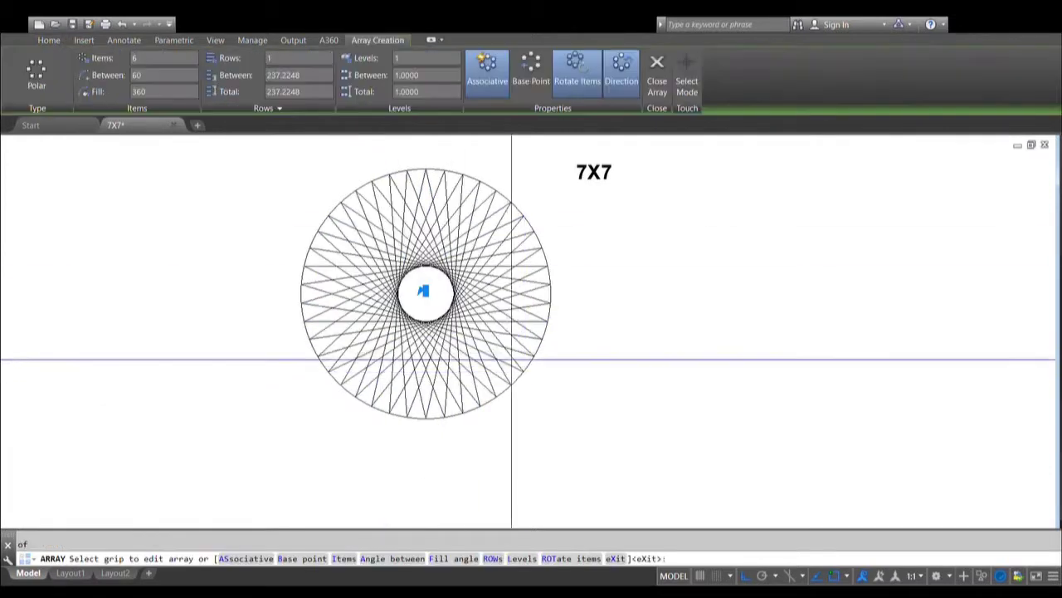
scroll(449, 179, up, 3)
key(Return)
Step: Try 7 array items, then undo back to 49 items and deselect the array
click(446, 178)
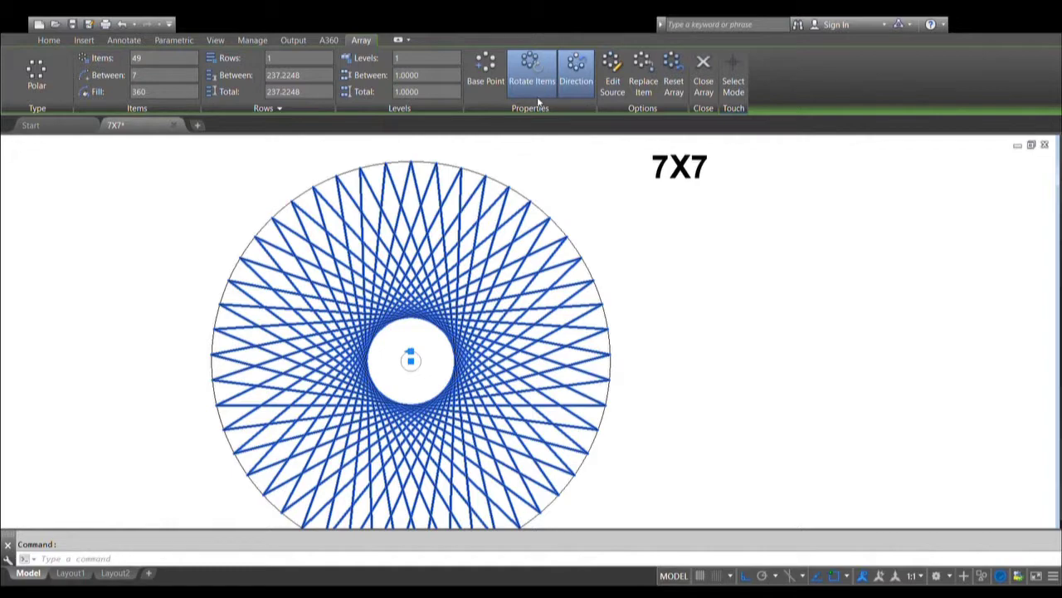
text(7)
key(Return)
key(ctrl+z)
click(612, 200)
key(Escape)
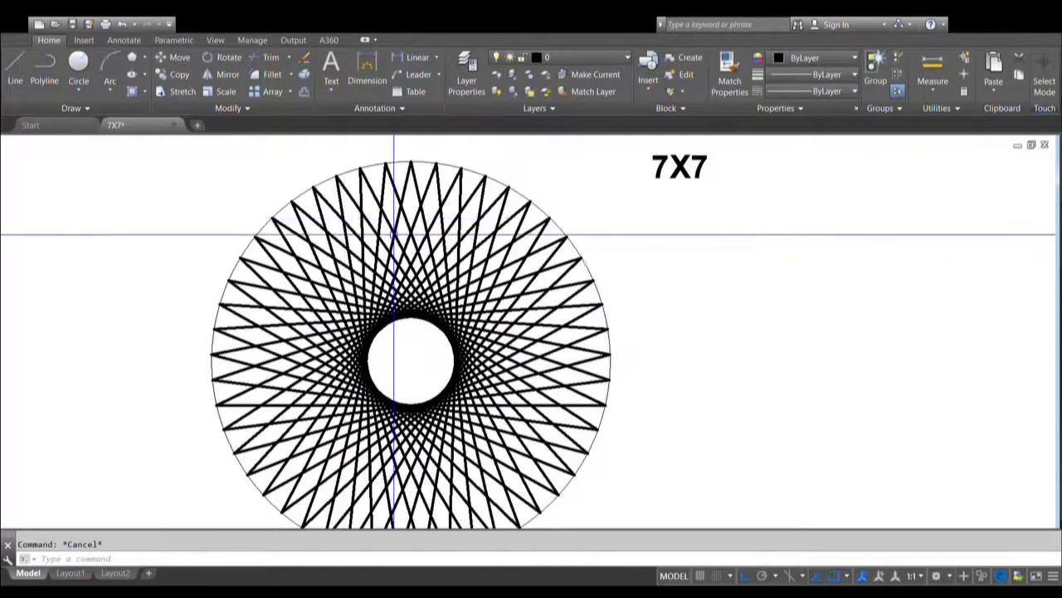
Step: Hatch the top two cells of the band near the rim in yellow
scroll(319, 146, up, 3)
scroll(357, 166, down, 4)
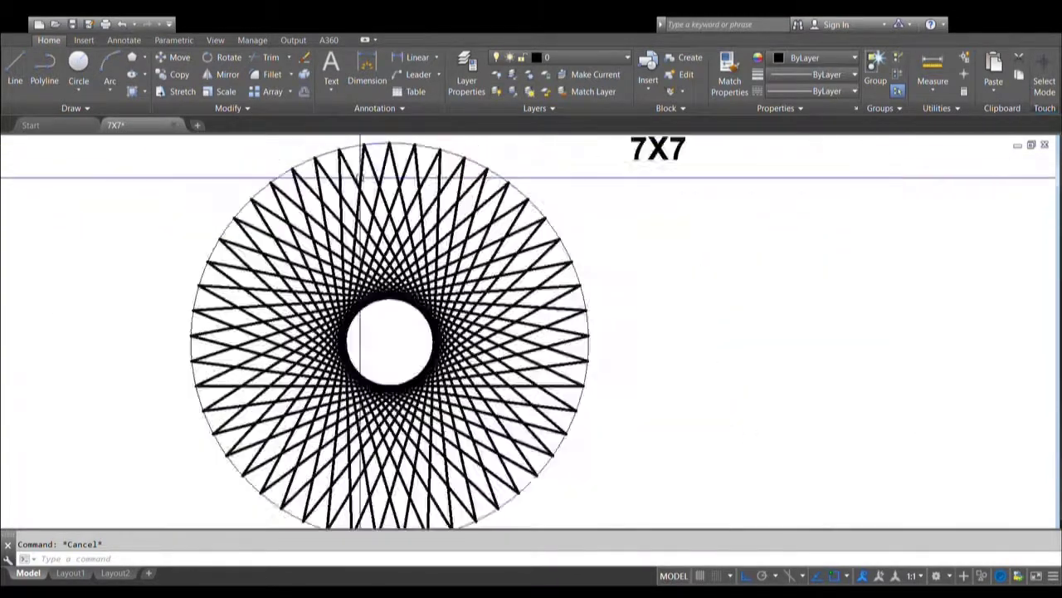
scroll(352, 142, up, 4)
text(h)
key(Return)
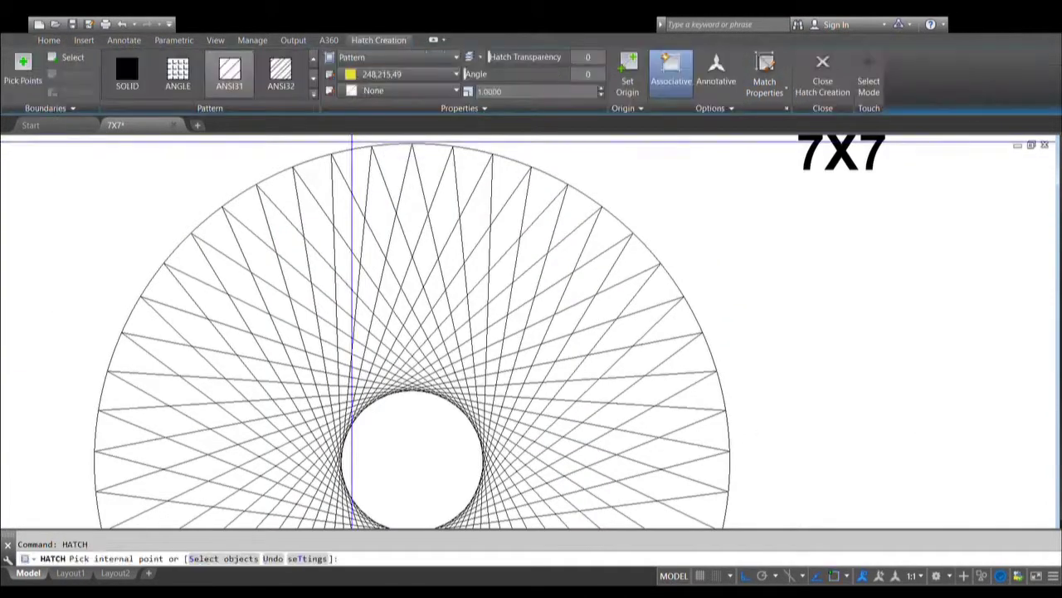
click(376, 201)
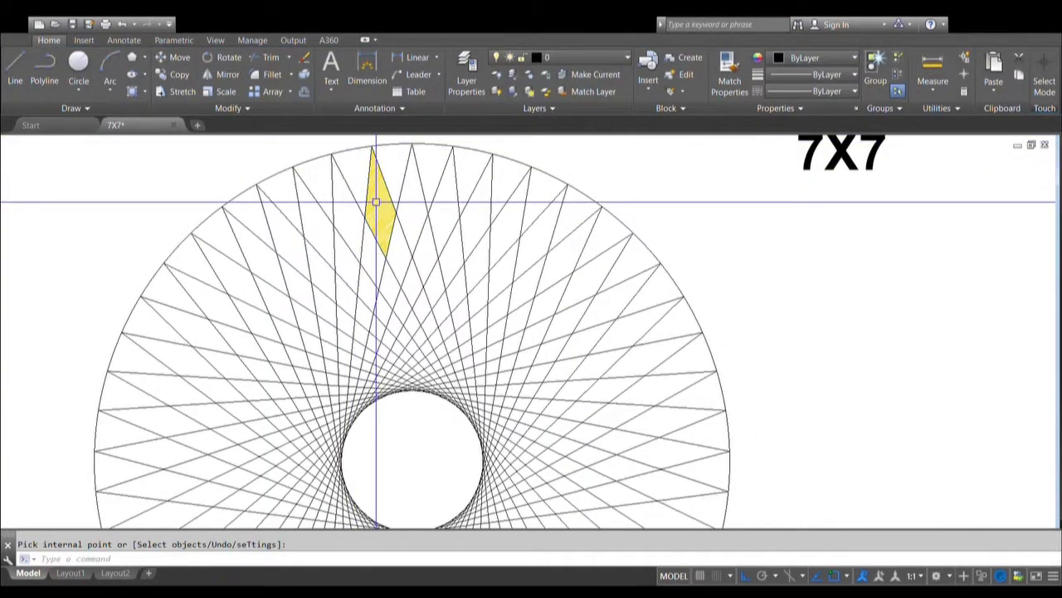
click(396, 270)
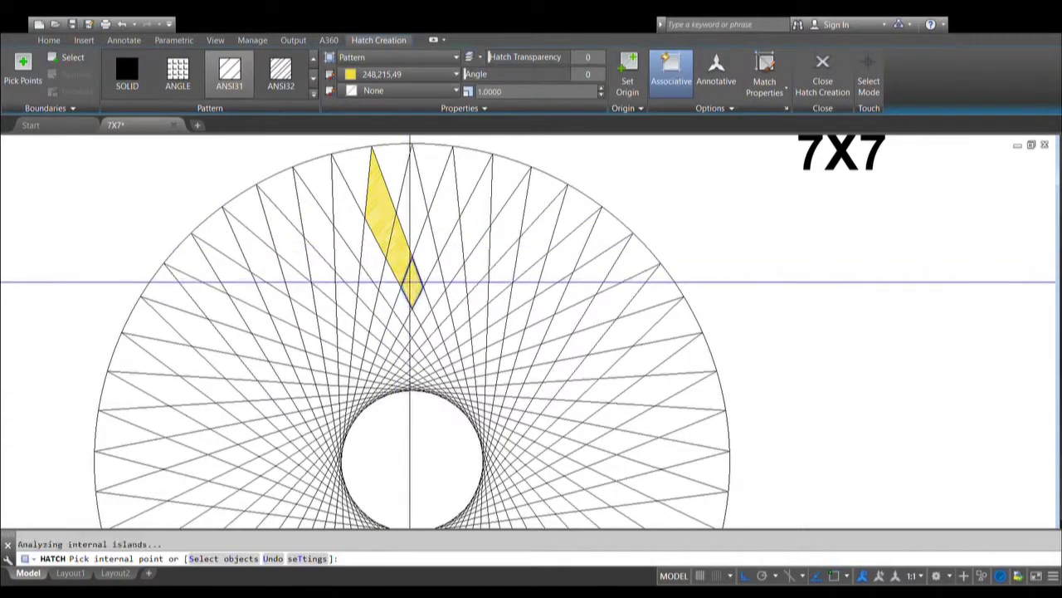
Step: Add three more cells to the yellow hatch, down to the inner circle
scroll(425, 330, up, 3)
click(446, 325)
click(459, 380)
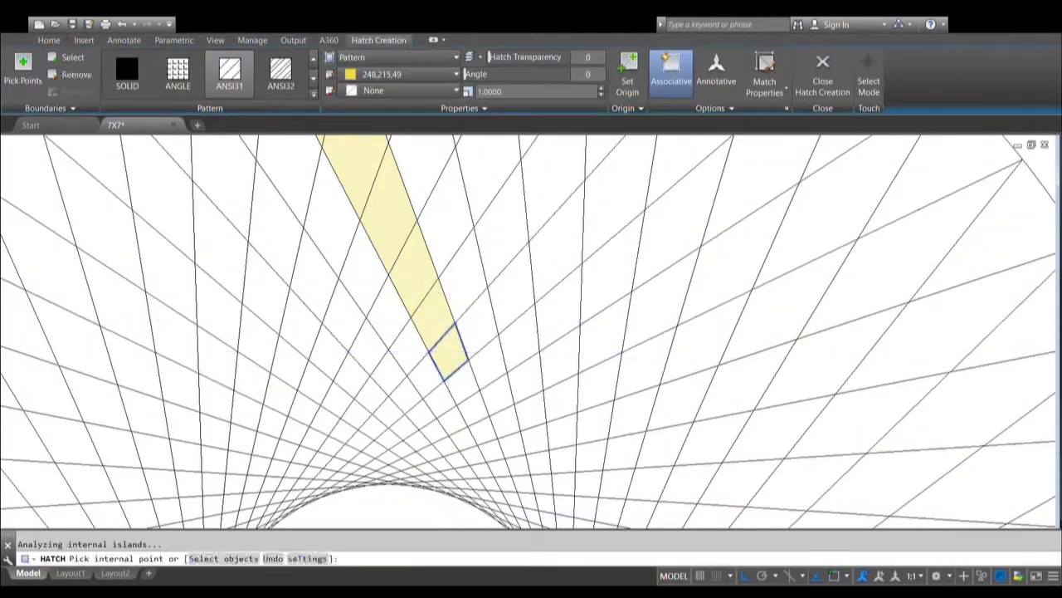
scroll(468, 324, up, 2)
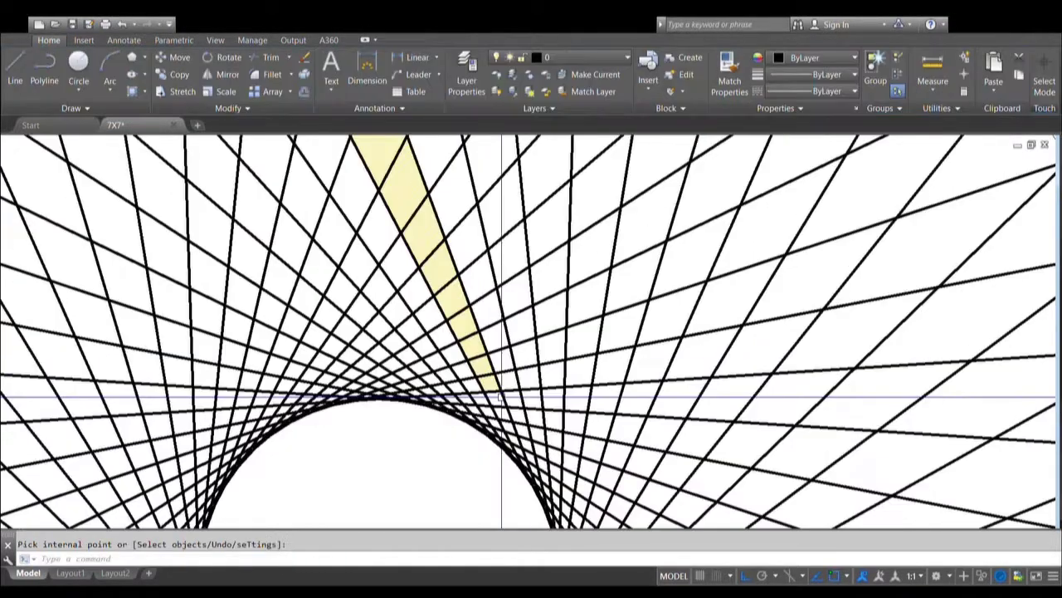
scroll(477, 357, up, 2)
scroll(496, 404, down, 1)
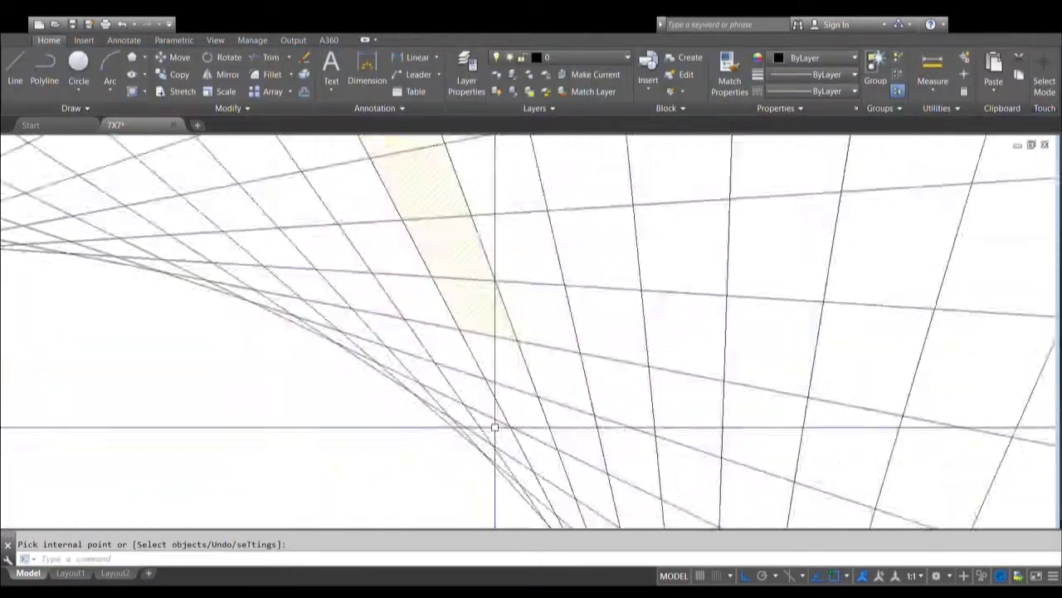
scroll(516, 365, down, 1)
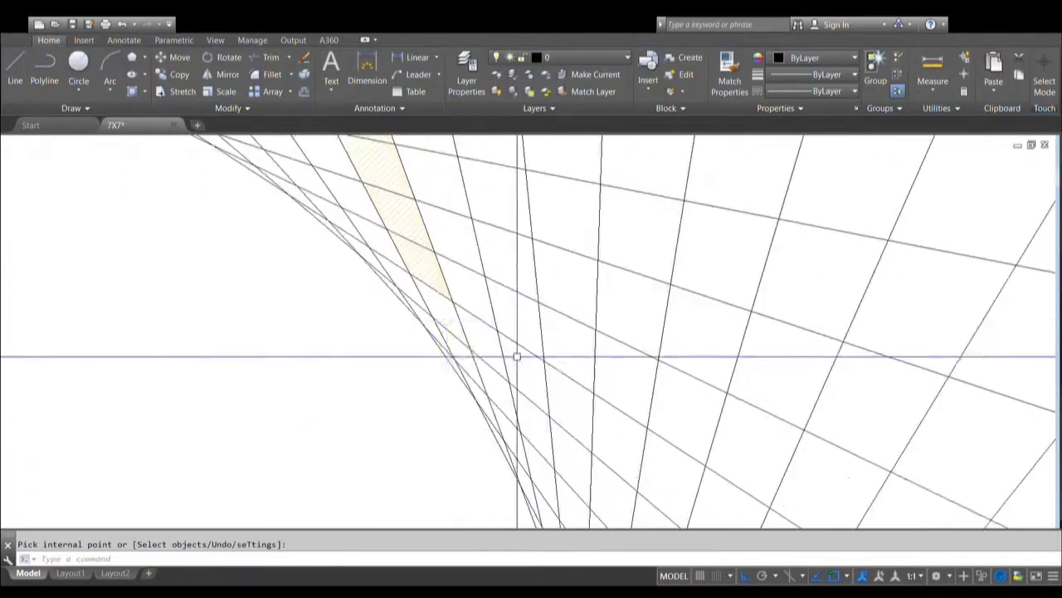
click(461, 355)
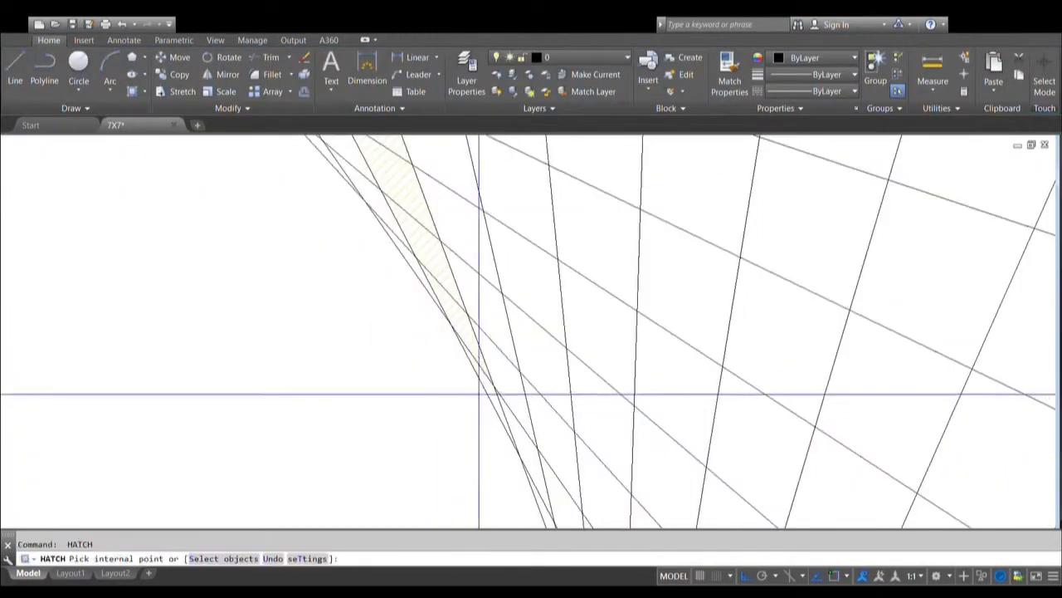
scroll(481, 382, up, 1)
scroll(464, 386, down, 3)
scroll(477, 391, down, 2)
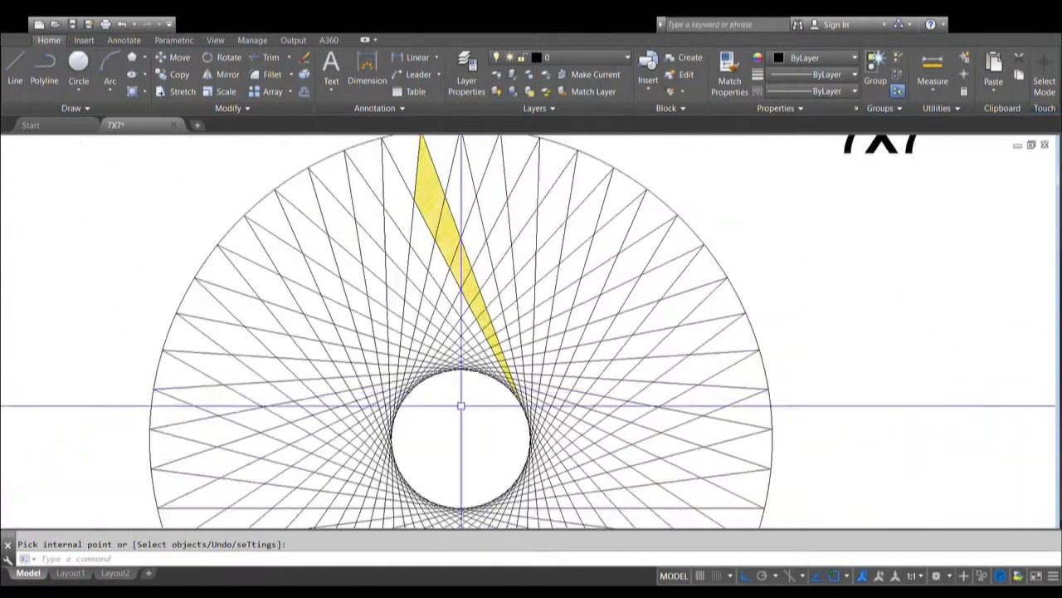
scroll(462, 382, up, 1)
scroll(462, 348, down, 2)
scroll(461, 274, down, 4)
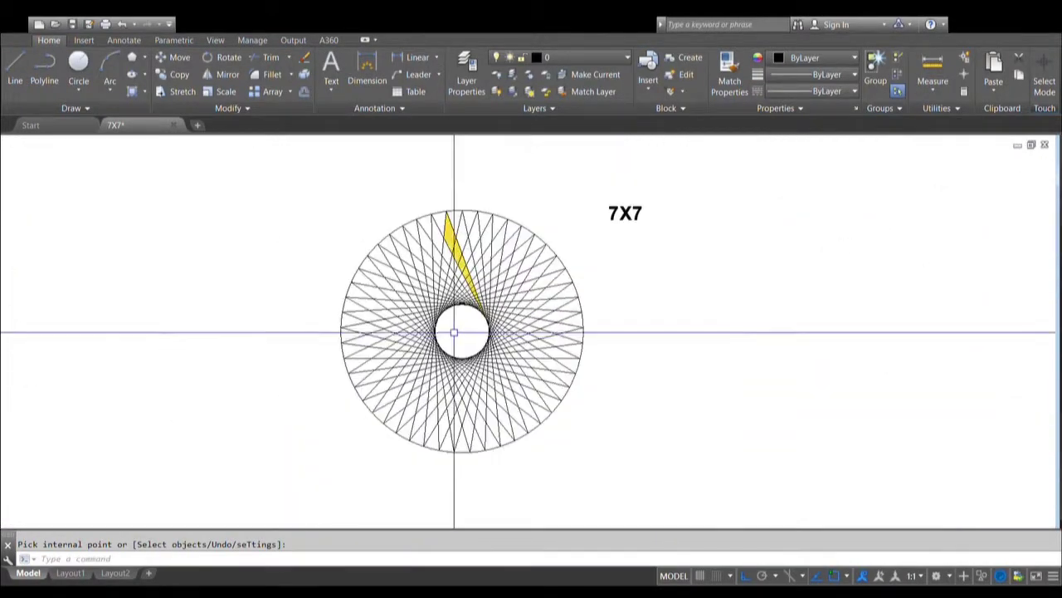
scroll(464, 234, down, 1)
scroll(463, 234, up, 4)
click(430, 244)
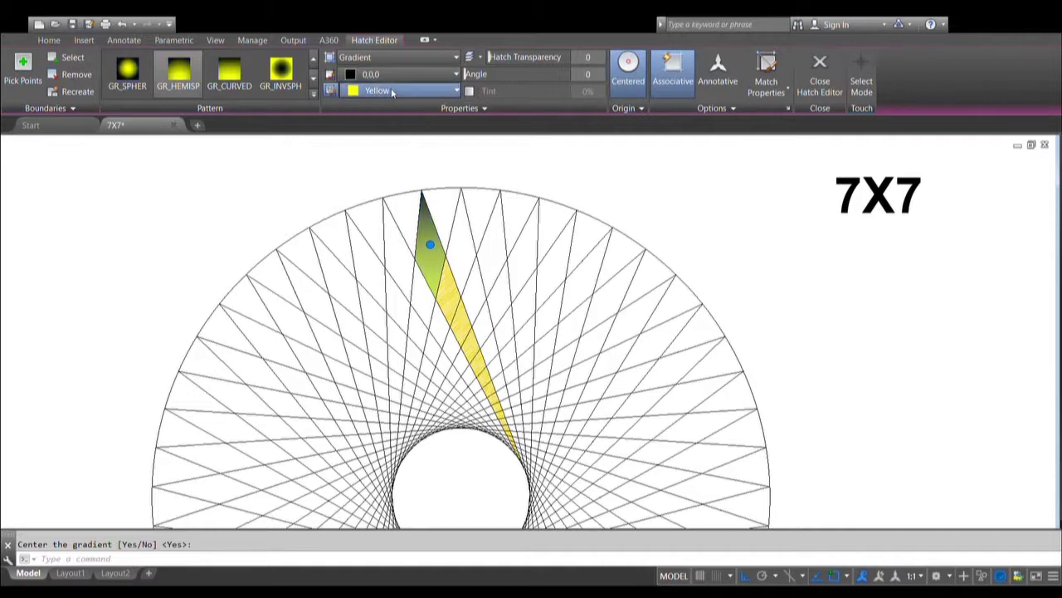
Step: Copy the top cell's gradient fill onto the other band cells with Match Properties
key(Escape)
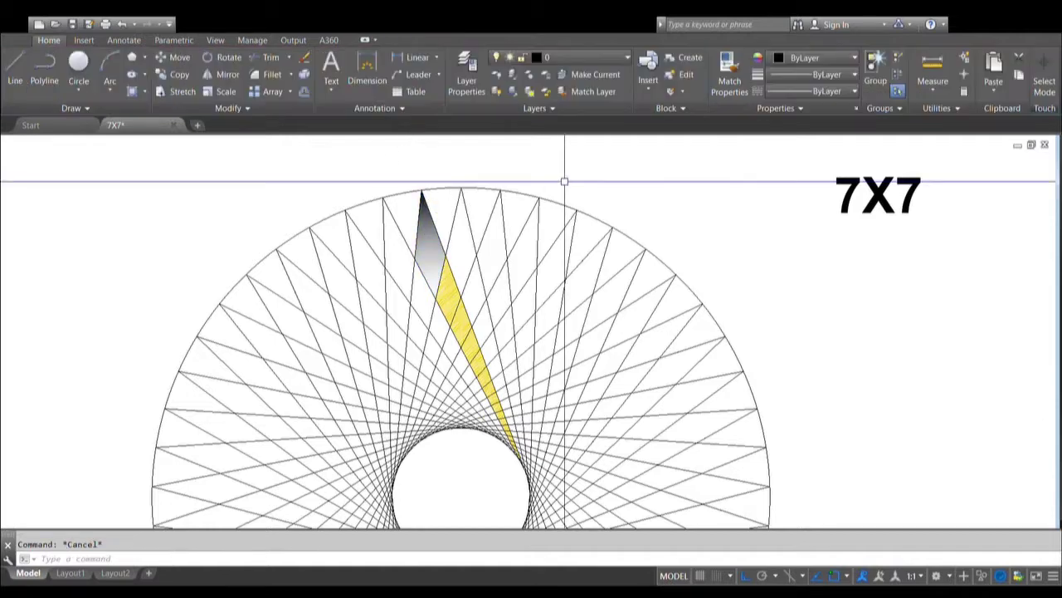
click(729, 75)
click(427, 237)
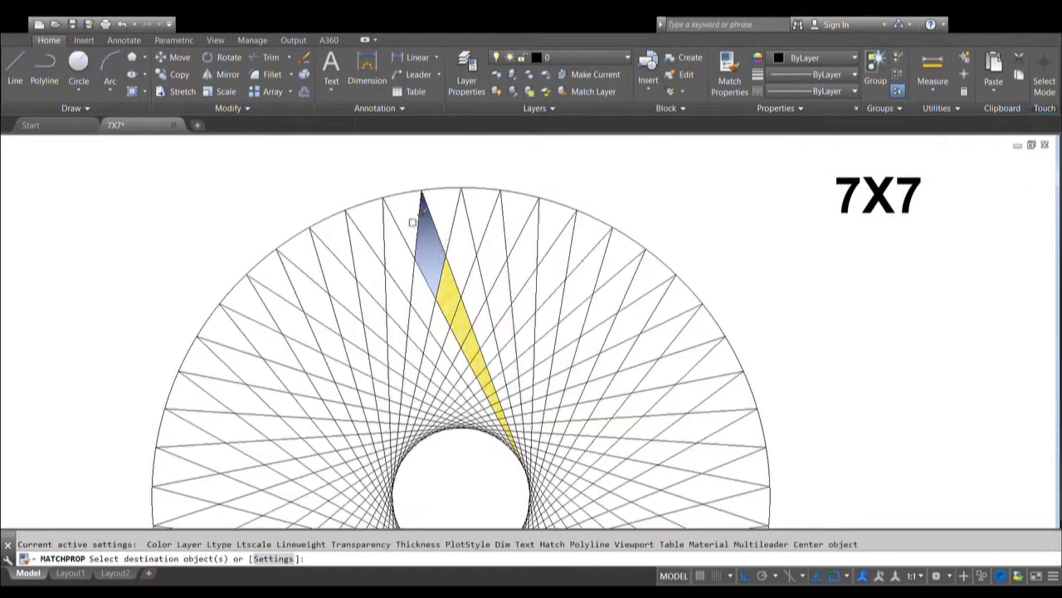
scroll(407, 195, down, 2)
click(404, 175)
click(487, 367)
key(Return)
scroll(434, 178, up, 2)
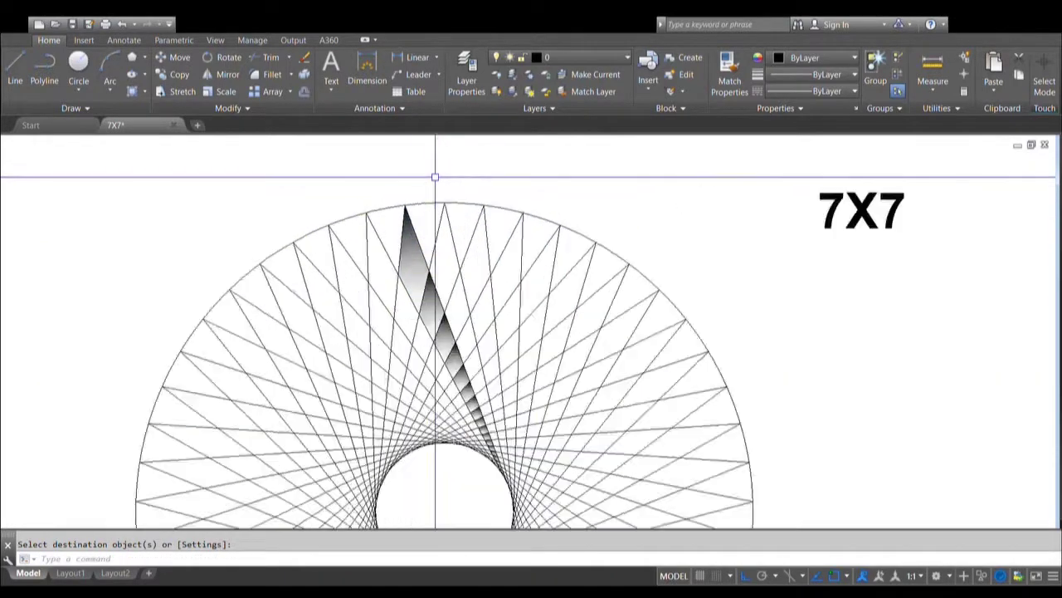
scroll(489, 180, down, 2)
key(Return)
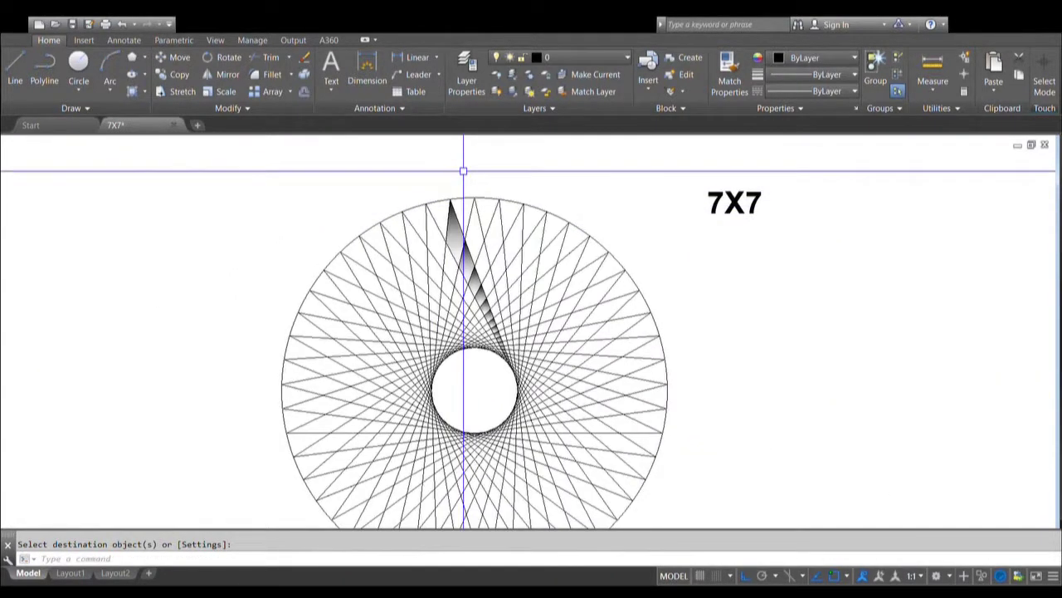
Step: Erase the string-art lines, leaving the gradient blade and outer circle
text(e)
key(Return)
click(475, 207)
key(Return)
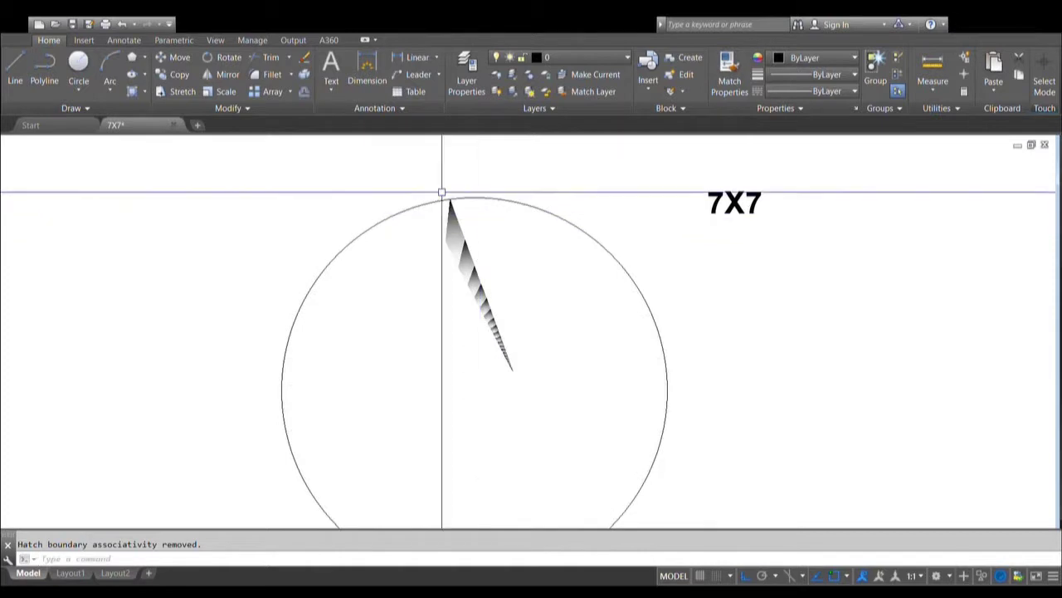
scroll(440, 192, down, 2)
scroll(440, 243, up, 2)
Step: Polar-array the 20-piece gradient blade around the circle's centre with 49 items
text(ar)
key(Return)
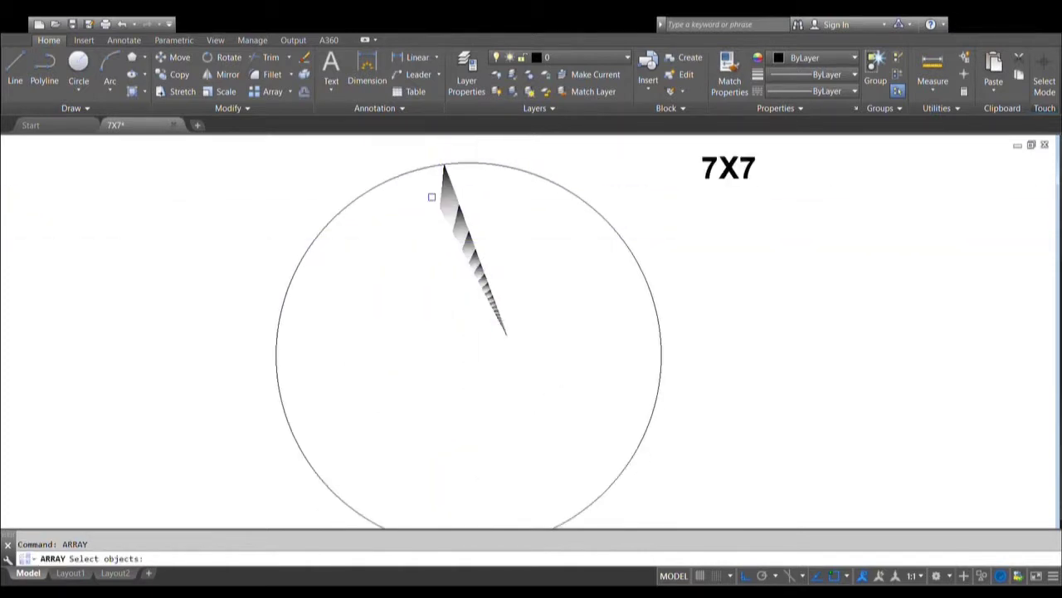
click(407, 156)
click(525, 357)
key(Return)
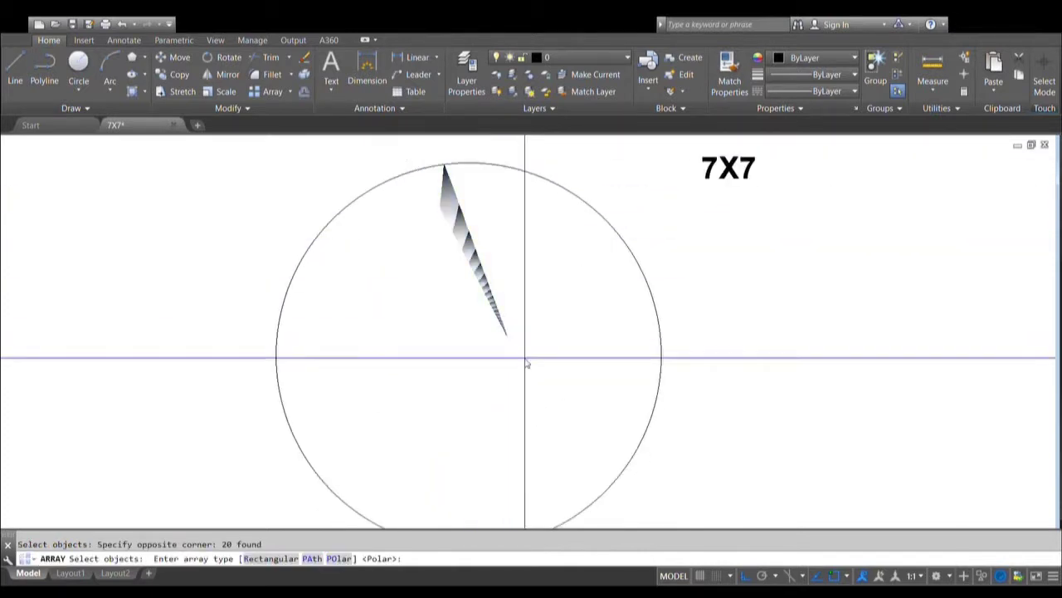
click(469, 355)
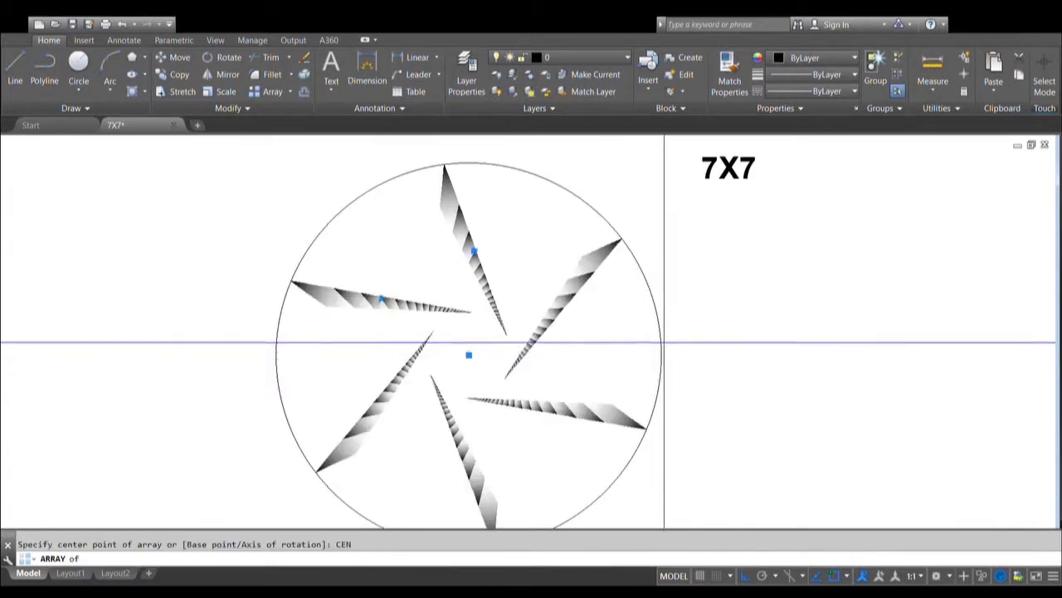
key(Return)
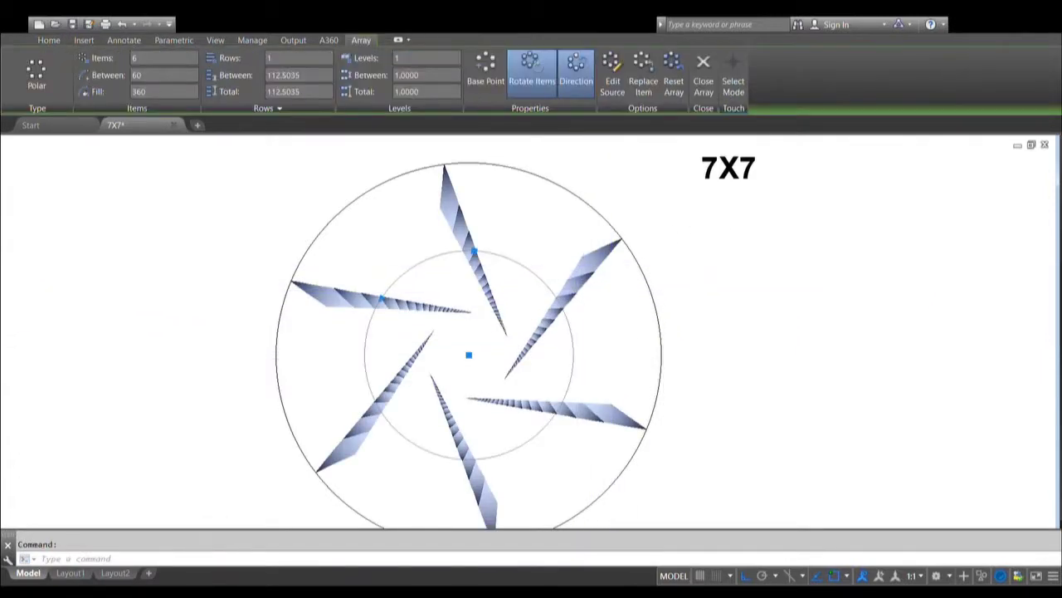
text(49)
key(Return)
key(Escape)
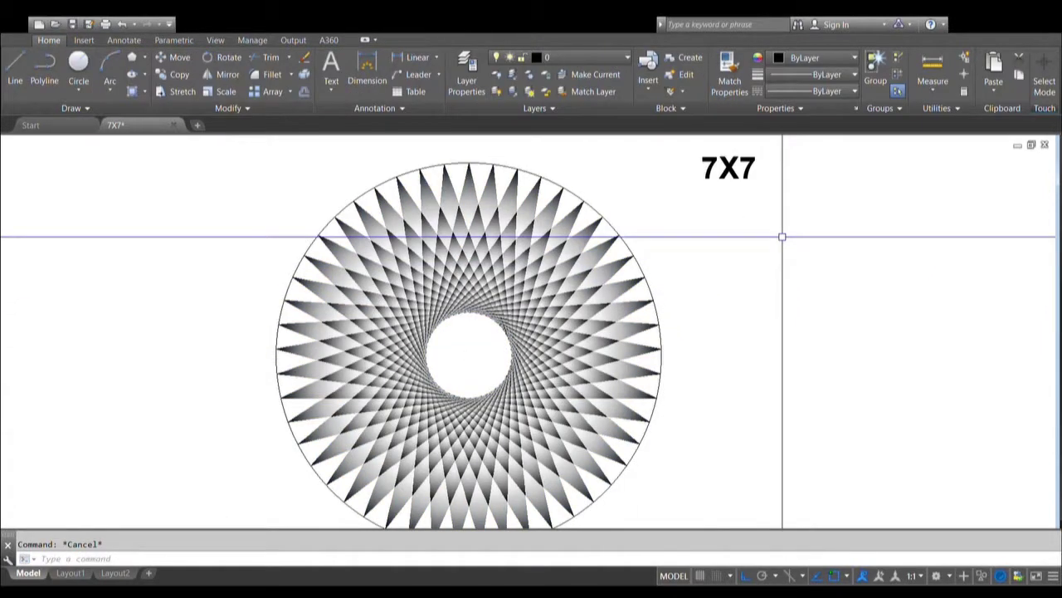
text(e)
key(Return)
Step: Move the 7X7 label slightly down, nearer the star's upper-right edge
scroll(514, 174, down, 3)
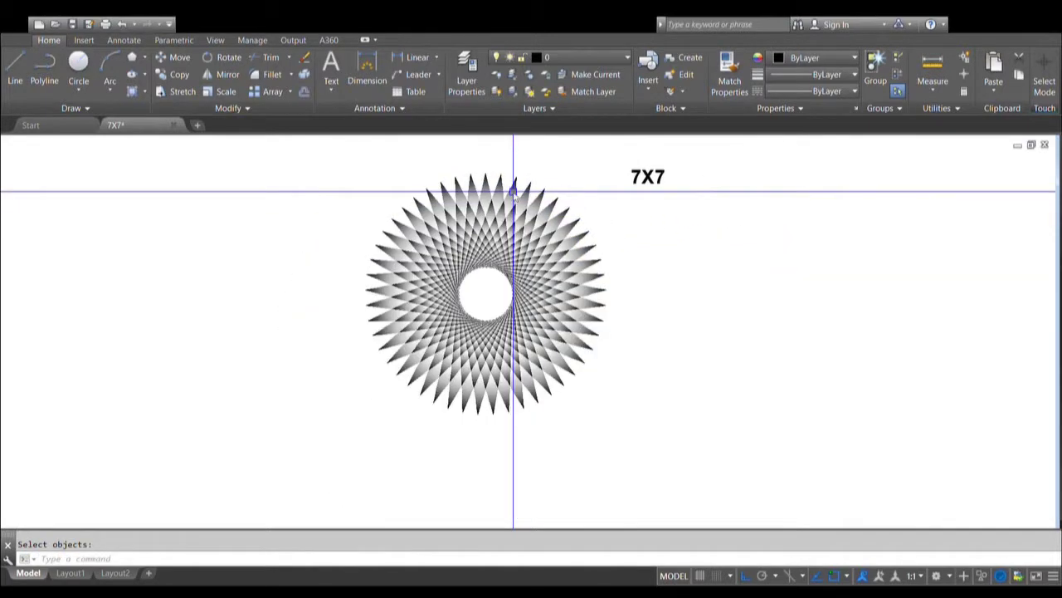
text(z)
key(Return)
scroll(489, 288, up, 4)
scroll(490, 288, up, 2)
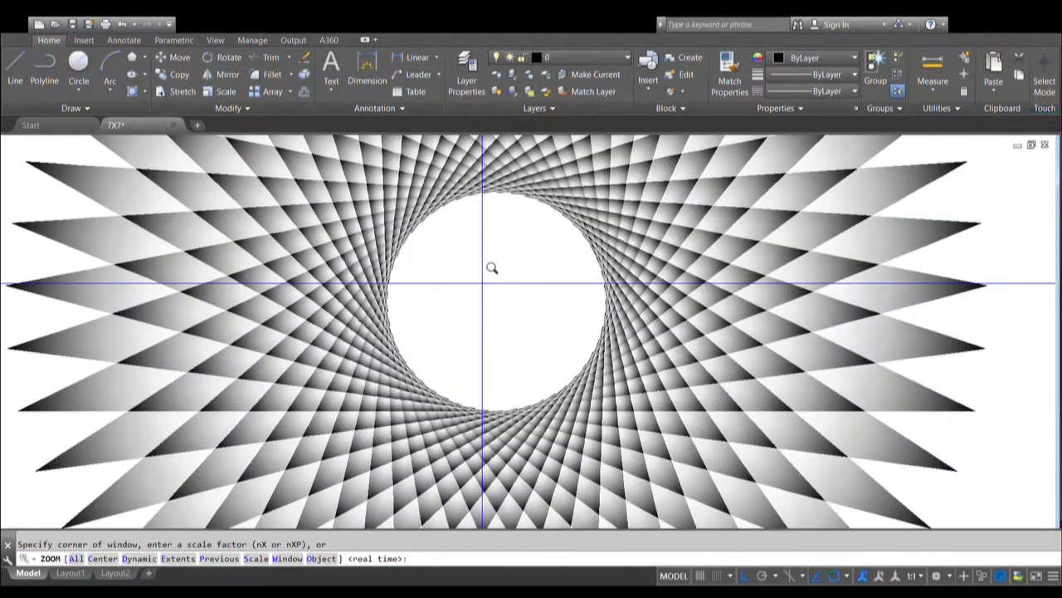
scroll(490, 282, up, 2)
key(Escape)
scroll(470, 302, down, 2)
scroll(500, 334, up, 2)
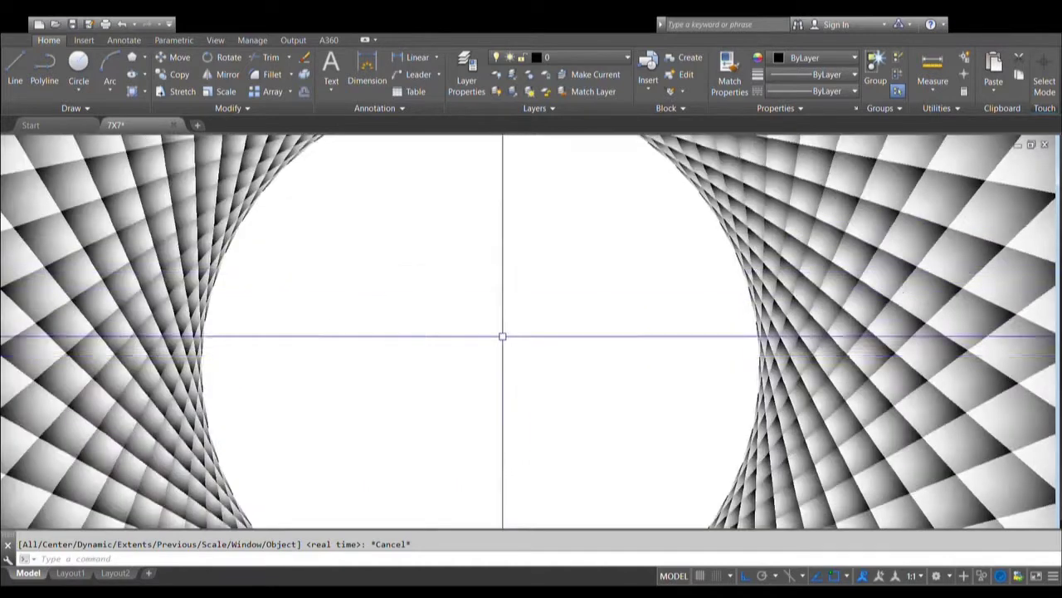
scroll(477, 321, down, 2)
scroll(472, 318, down, 1)
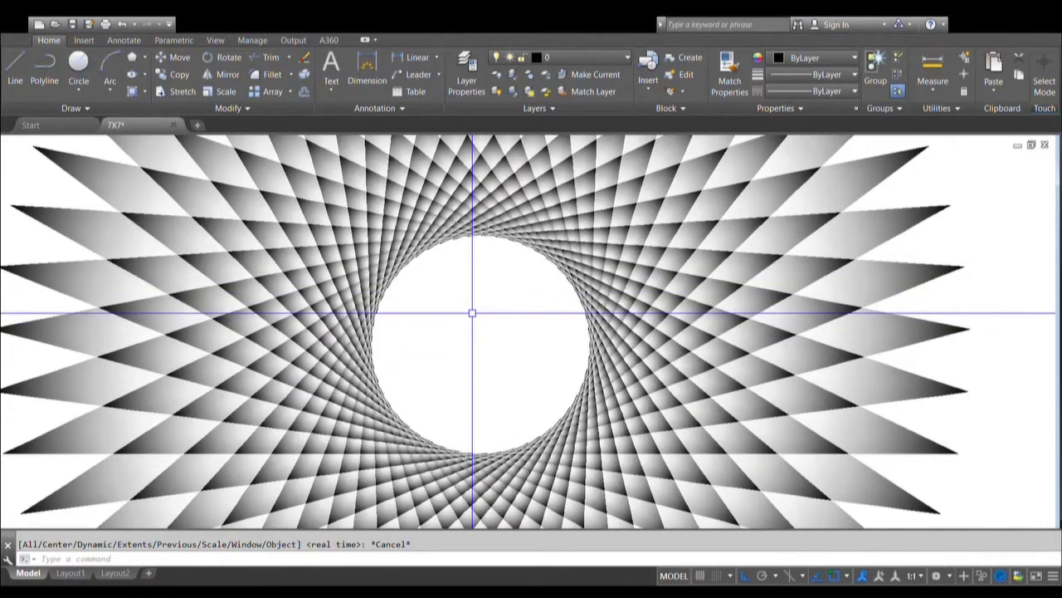
scroll(472, 313, down, 2)
scroll(473, 319, down, 2)
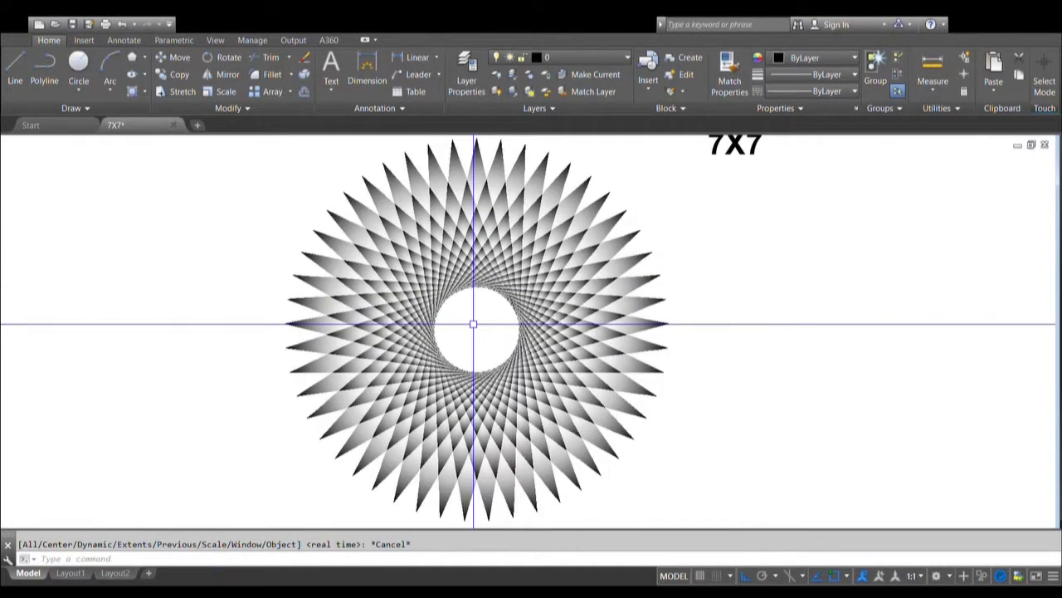
scroll(694, 434, down, 2)
key(m)
key(Return)
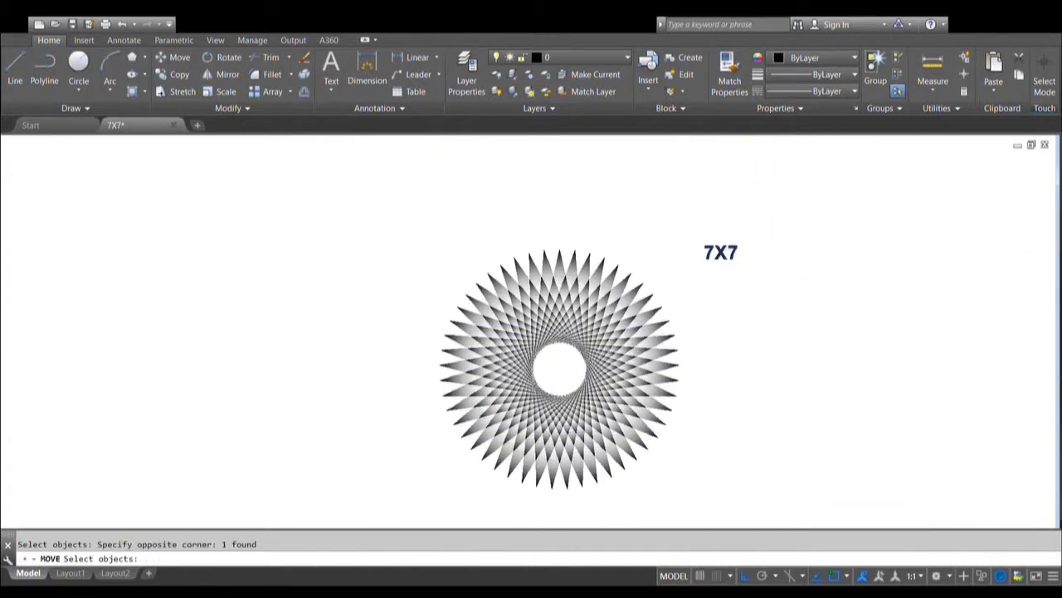
click(697, 253)
key(Return)
click(771, 296)
click(771, 301)
Step: Window-zoom in on the star and its label
text(z)
key(Return)
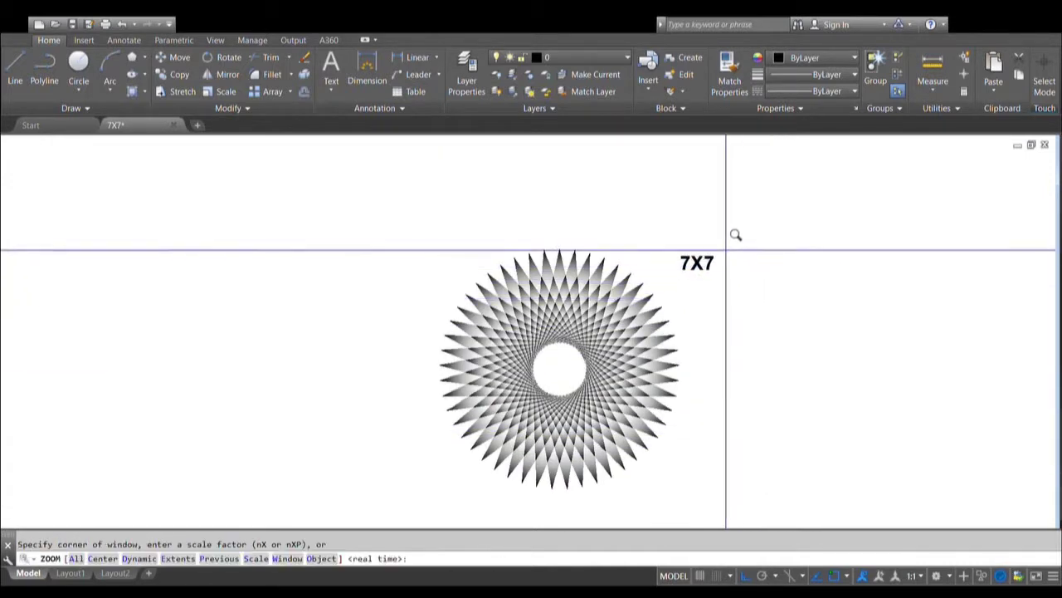
click(438, 246)
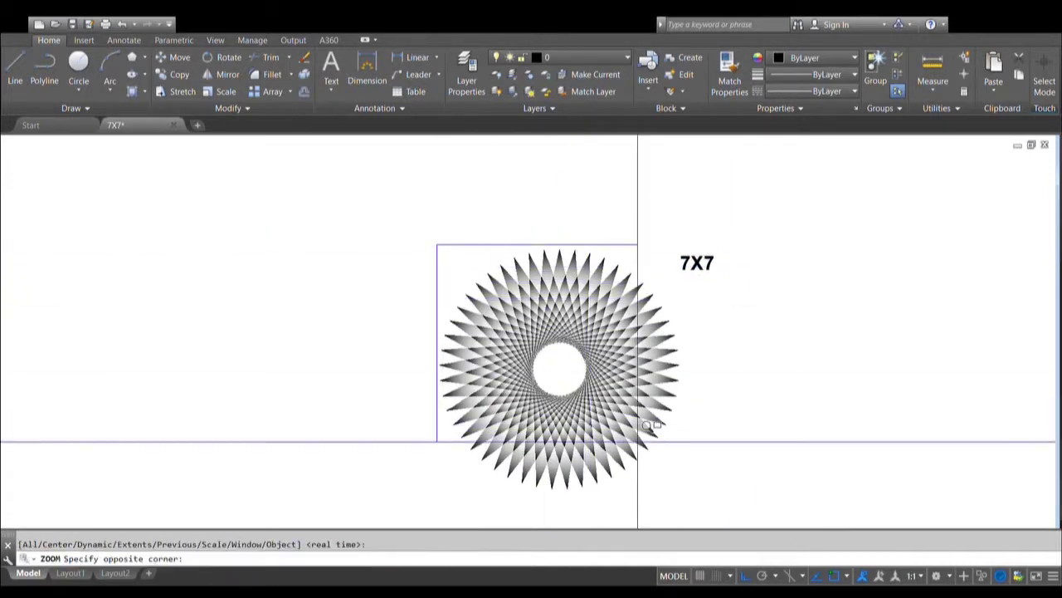
click(756, 491)
Step: Add drawing and beat credit lines plus 'THANKS FOR WATCHING' beneath the 7X7 title
double_click(697, 162)
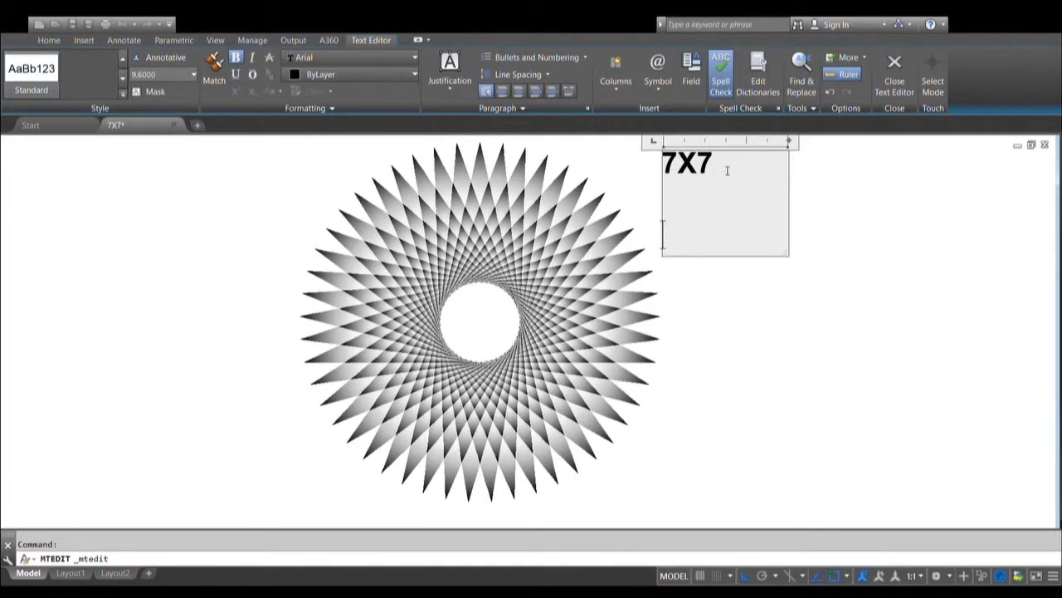
text(DRAWING)
key(Return)
text(BY)
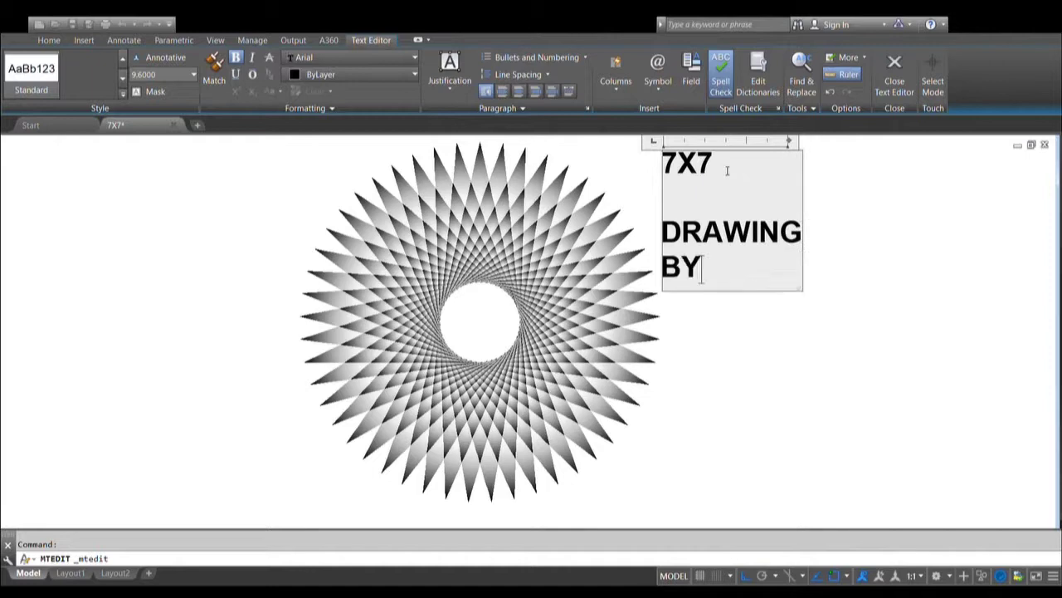
key(Return)
key(Return)
text(BEAT)
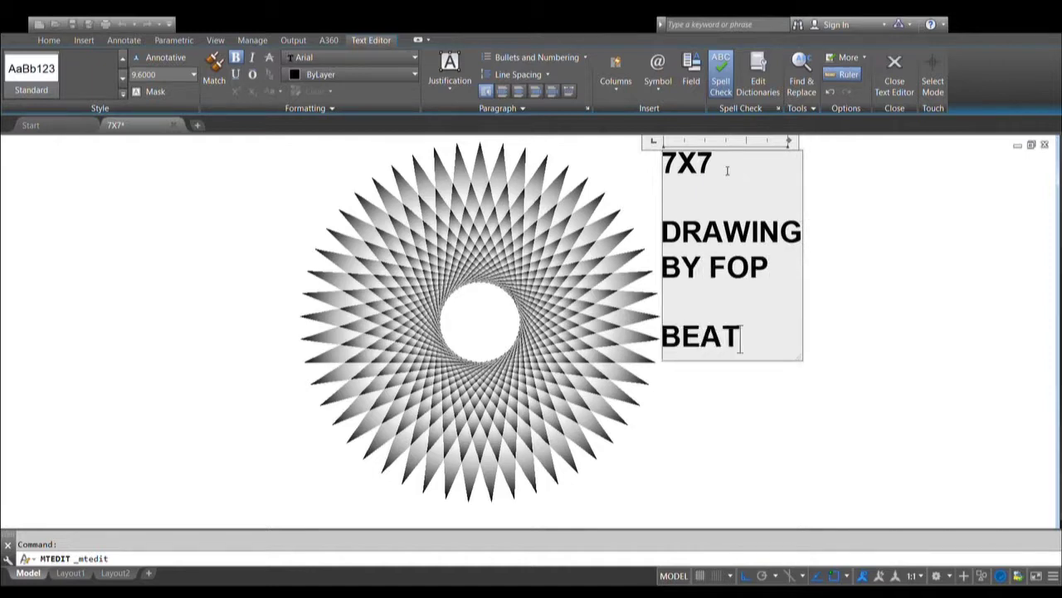
key(Return)
text(BY FOP)
key(Return)
key(Return)
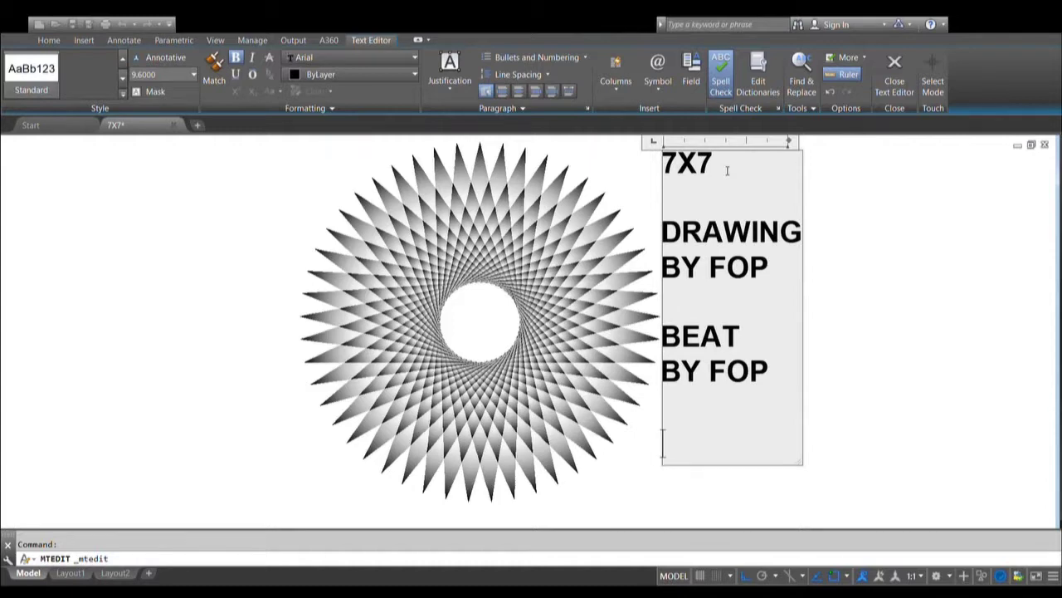
text(THANKS FOR WATCH)
key(Return)
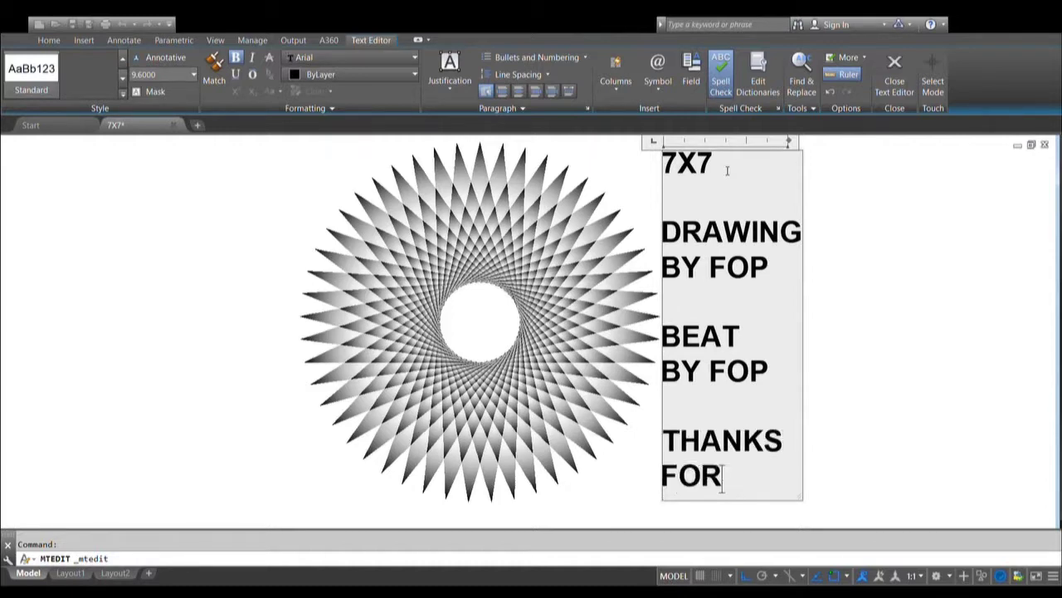
text(INF)
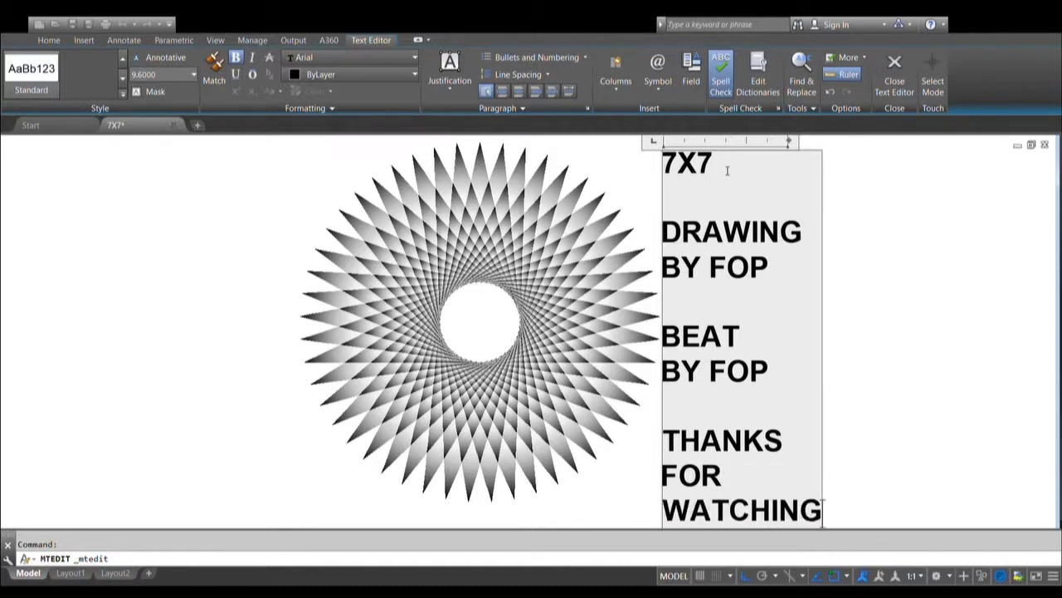
click(884, 261)
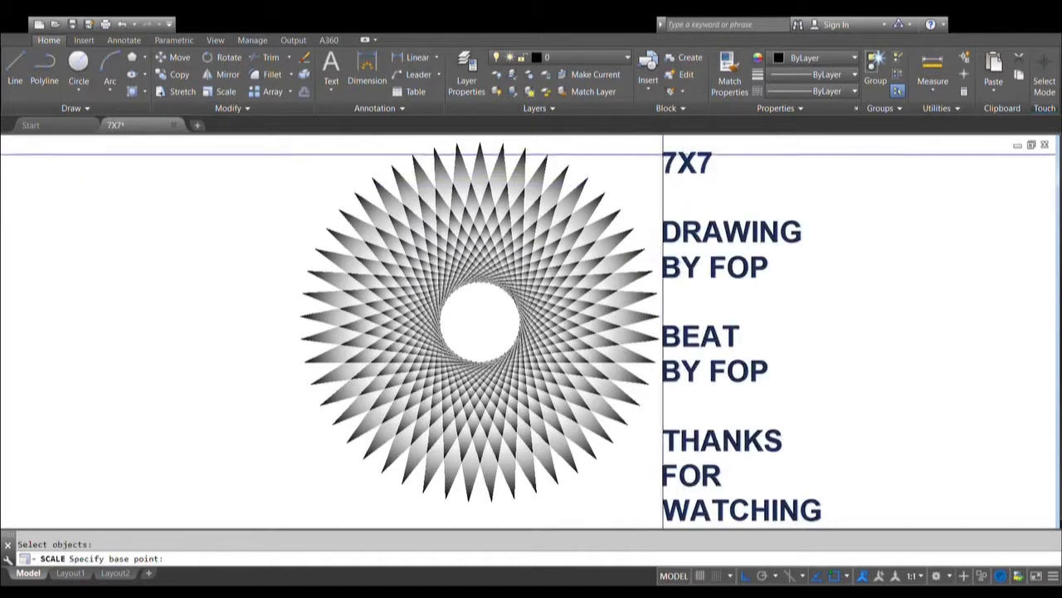
Step: Scale the text block by 0.75 from its top-left corner
click(663, 150)
text(.75)
key(Return)
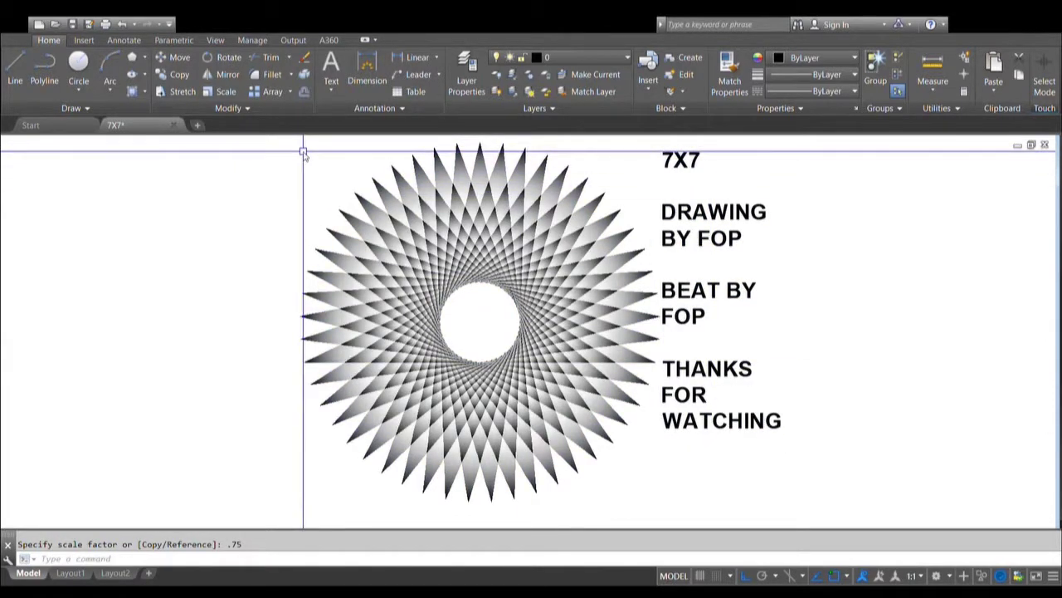
key(Escape)
scroll(481, 310, up, 2)
scroll(487, 315, up, 2)
scroll(469, 316, up, 2)
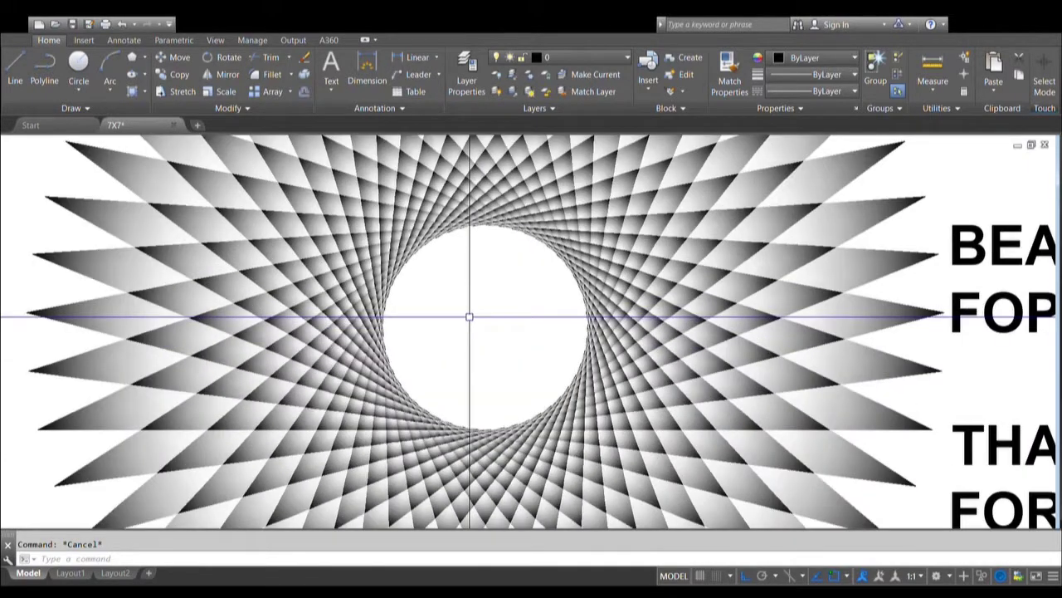
scroll(469, 316, up, 2)
scroll(494, 331, up, 2)
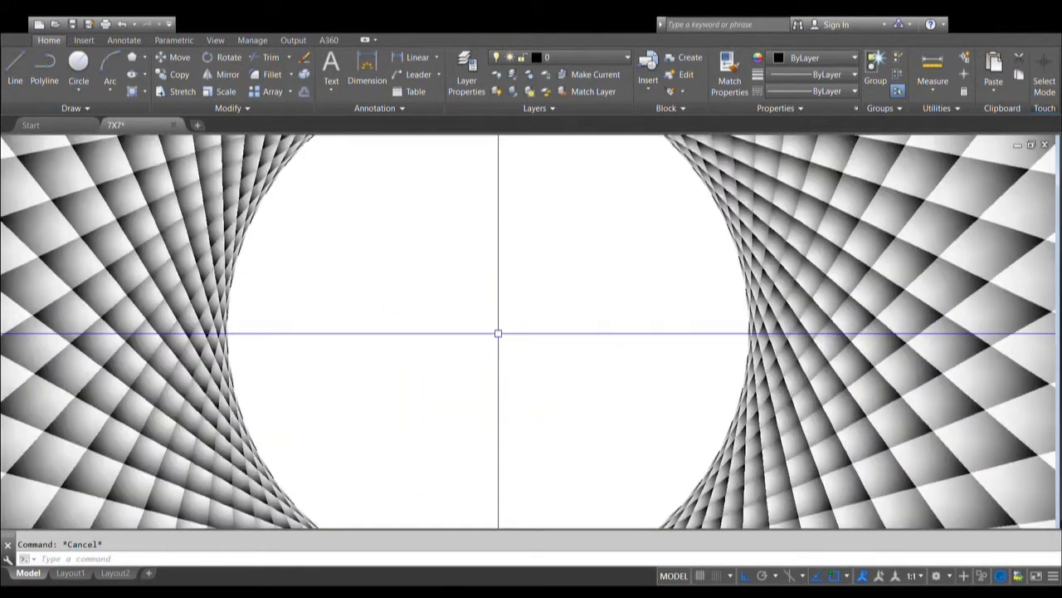
scroll(470, 328, up, 2)
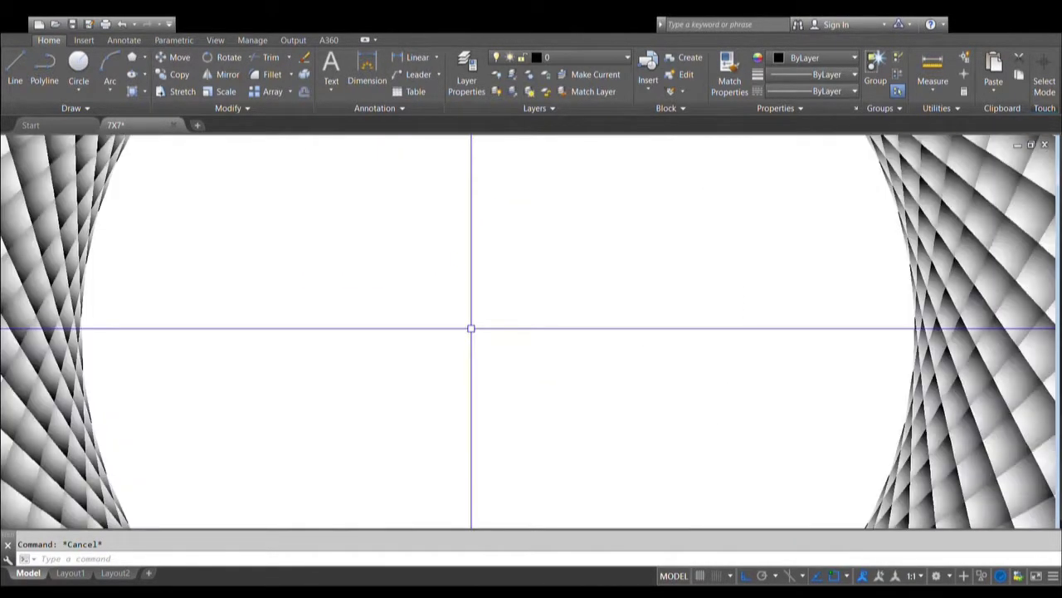
scroll(471, 328, down, 3)
scroll(471, 328, down, 1)
scroll(470, 328, down, 1)
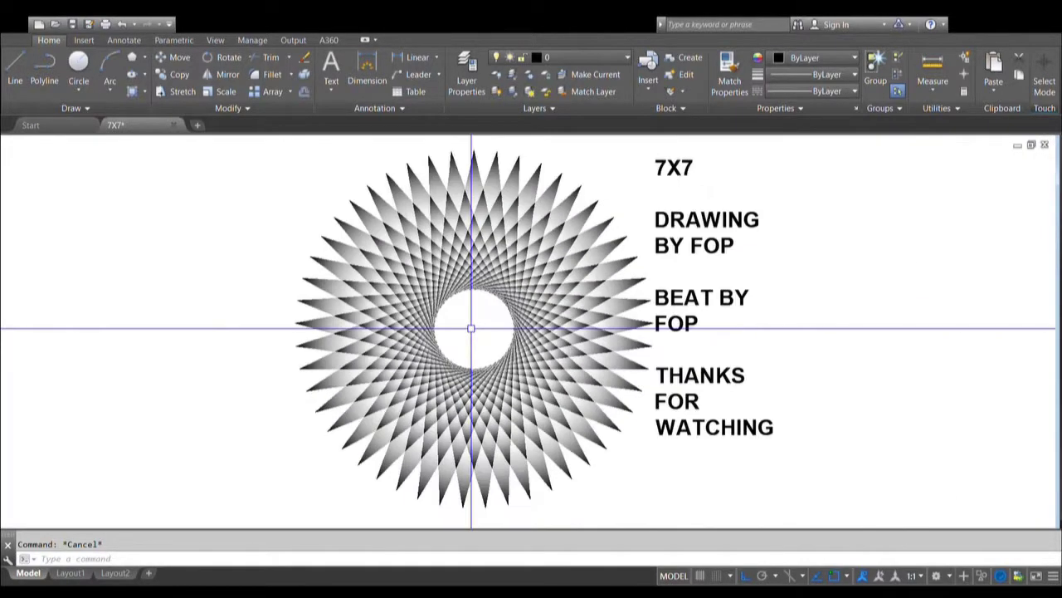
Step: Zoom a window around the star disc and its credits text, then pan the drawing rightward
text(z)
key(Return)
click(291, 147)
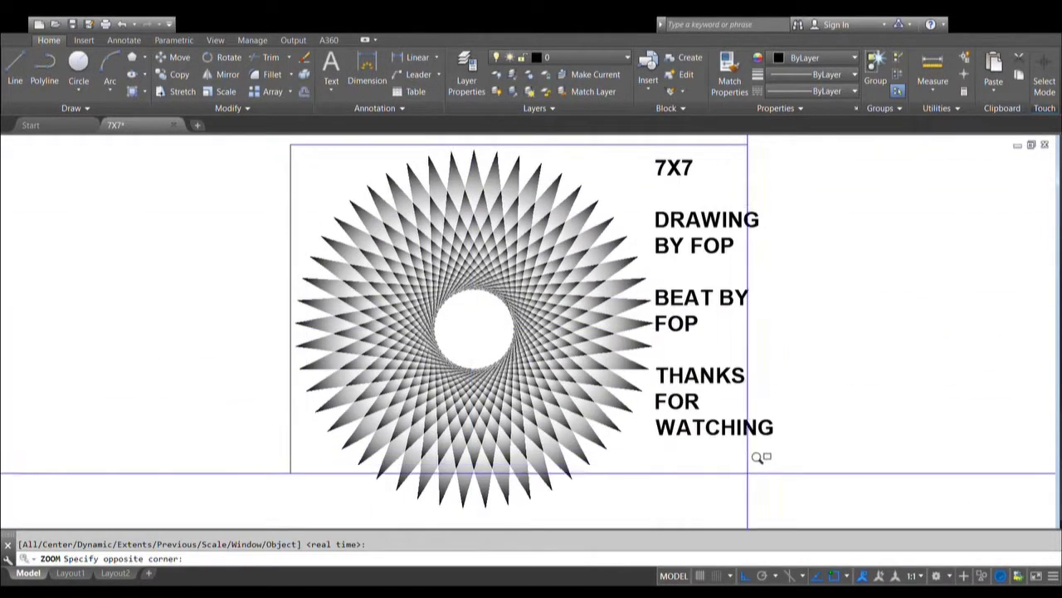
click(781, 497)
text(p)
key(Return)
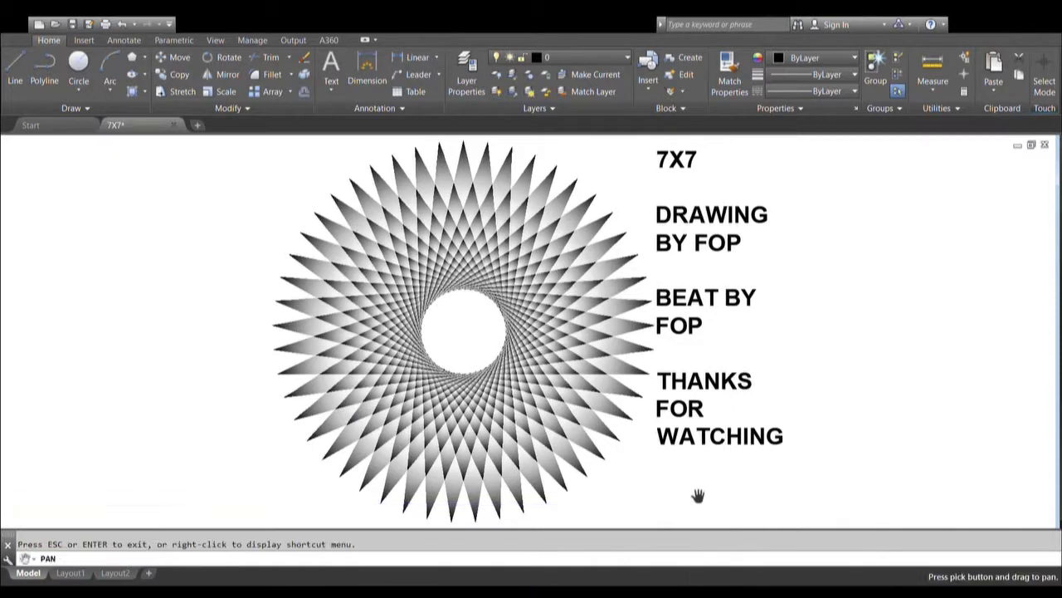
drag(648, 496, 889, 491)
key(Escape)
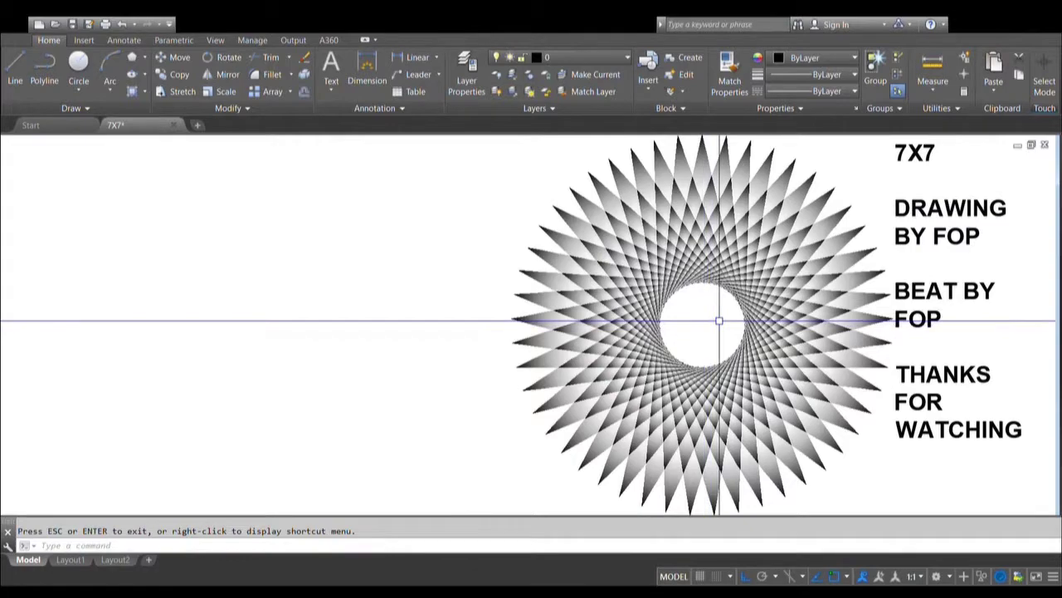
Step: Zoom in toward the star's open centre and select all objects with Ctrl+A
scroll(674, 324, up, 3)
scroll(730, 305, down, 3)
scroll(731, 318, up, 3)
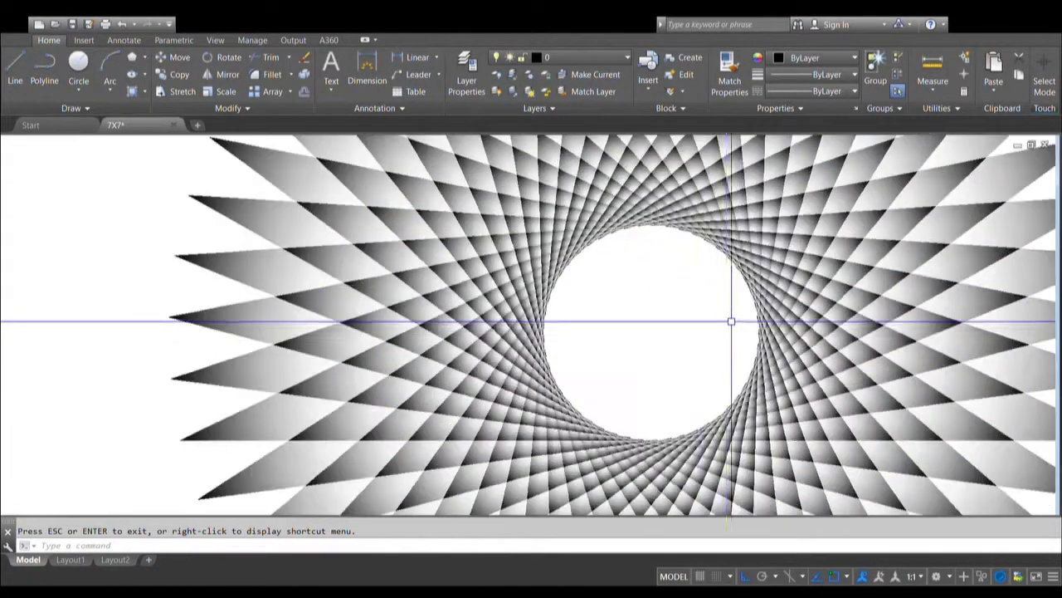
scroll(727, 321, up, 3)
scroll(711, 339, up, 2)
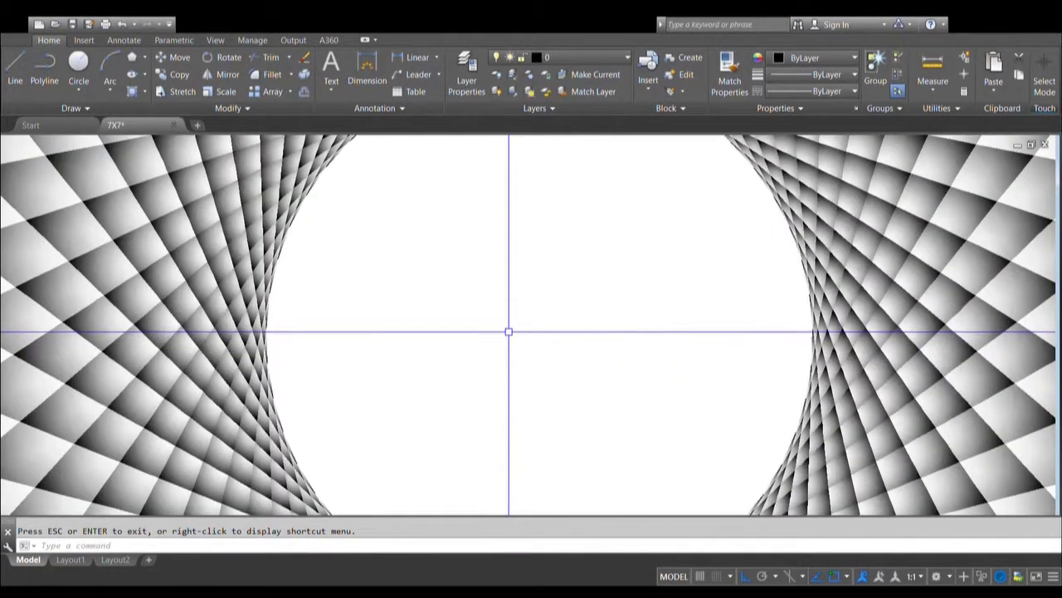
key(ctrl+a)
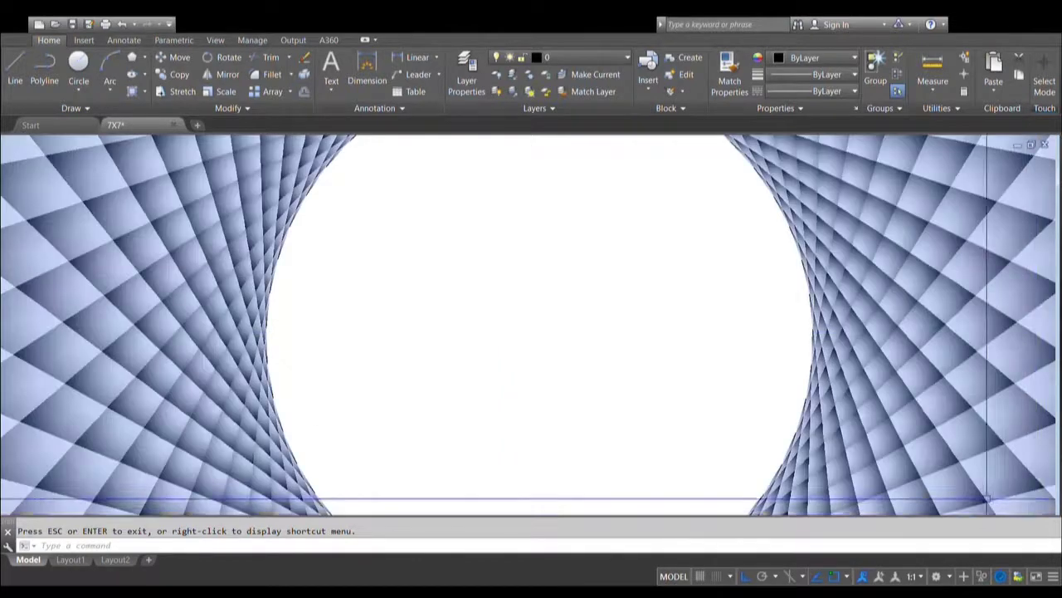